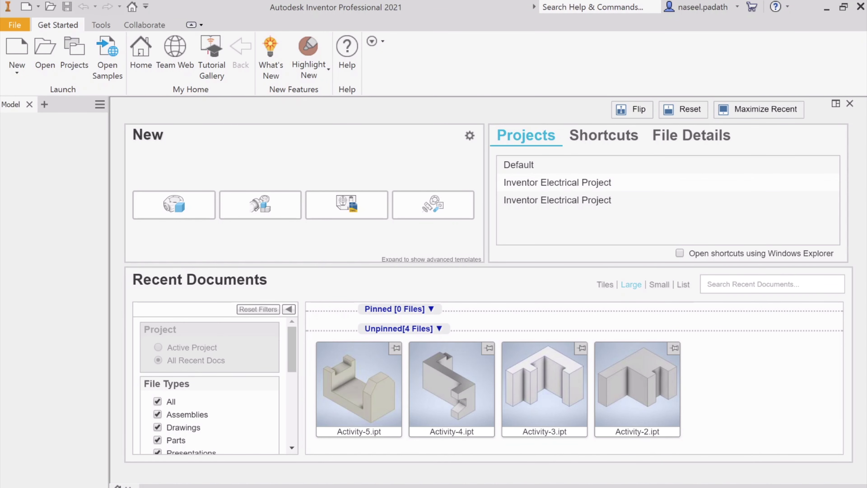
Step: Bring up the Activity-6 reference drawing in Snip & Sketch and zoom it to 150%
key("alt+Tab")
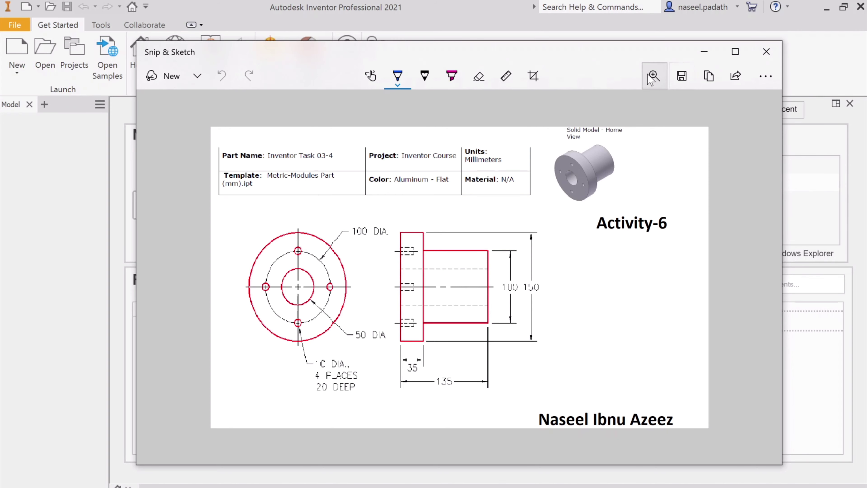
left_click(654, 76)
left_click(600, 111)
left_click(635, 194)
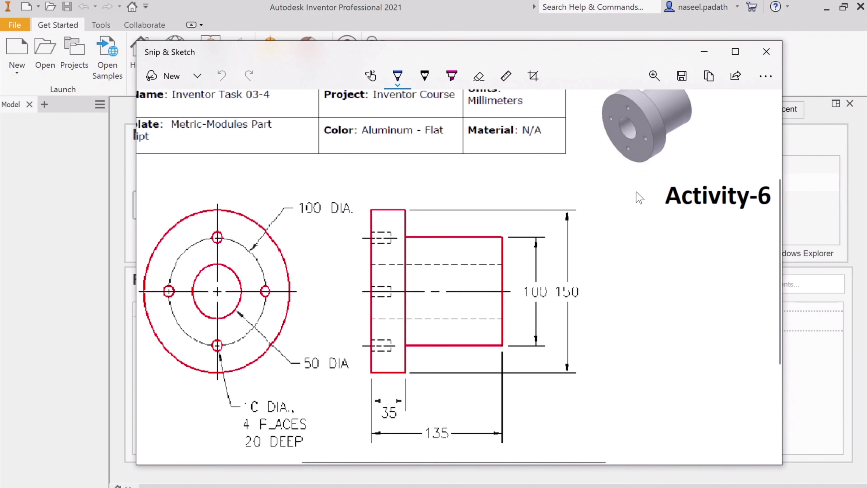
scroll(631, 212, "up", 2)
scroll(632, 233, "up", 1)
scroll(634, 238, "down", 3)
scroll(639, 242, "up", 3)
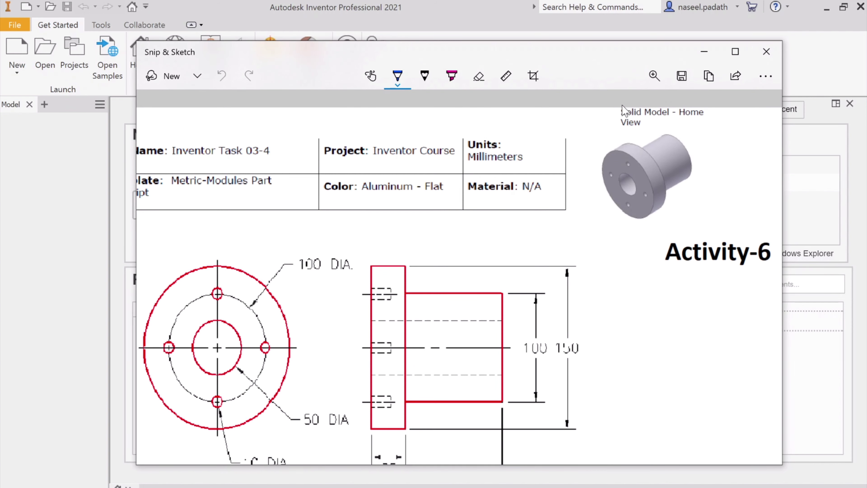
Step: Zoom the drawing back to 120% and draw a blue arrow at the front view's outer circle
left_click(654, 76)
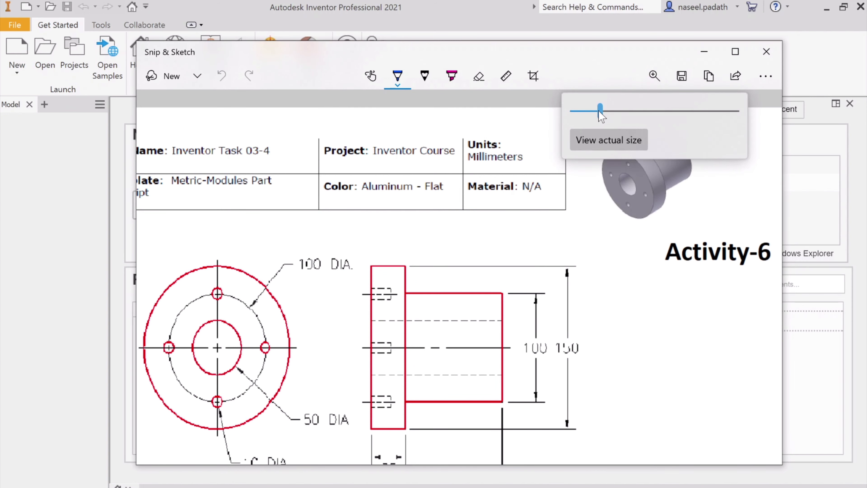
left_click_drag(600, 112, 581, 111)
left_click(389, 275)
scroll(345, 312, "down", 3)
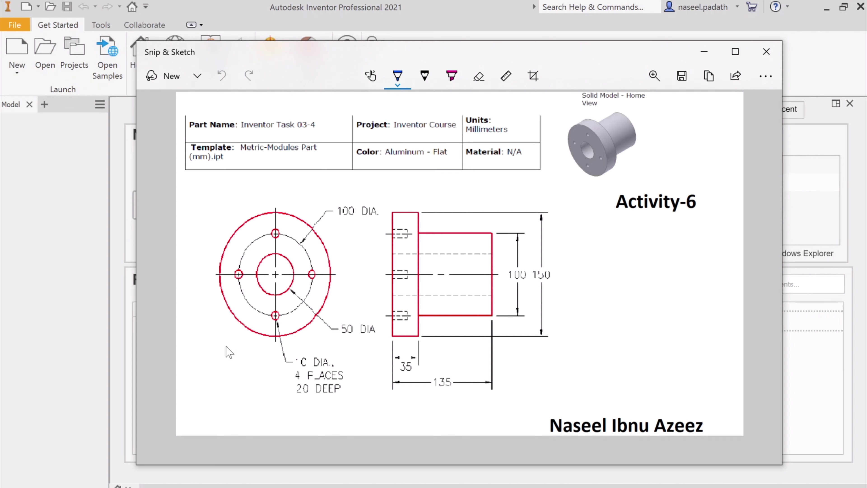
left_click_drag(213, 356, 235, 359)
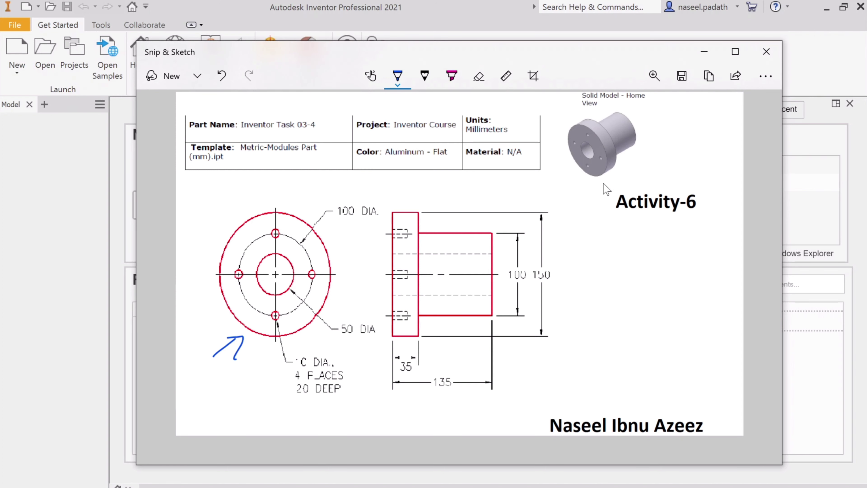
Step: Start a new file and pick the Metric Standard (mm).ipt part template
left_click(99, 267)
left_click(16, 70)
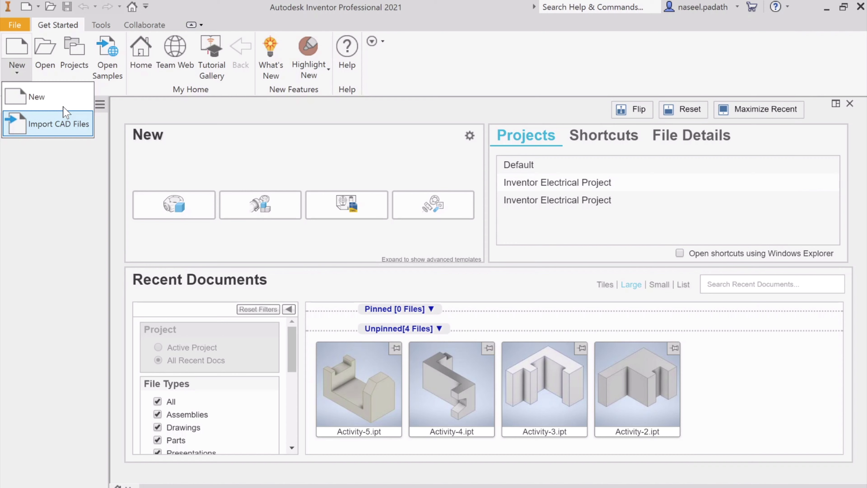
left_click(65, 116)
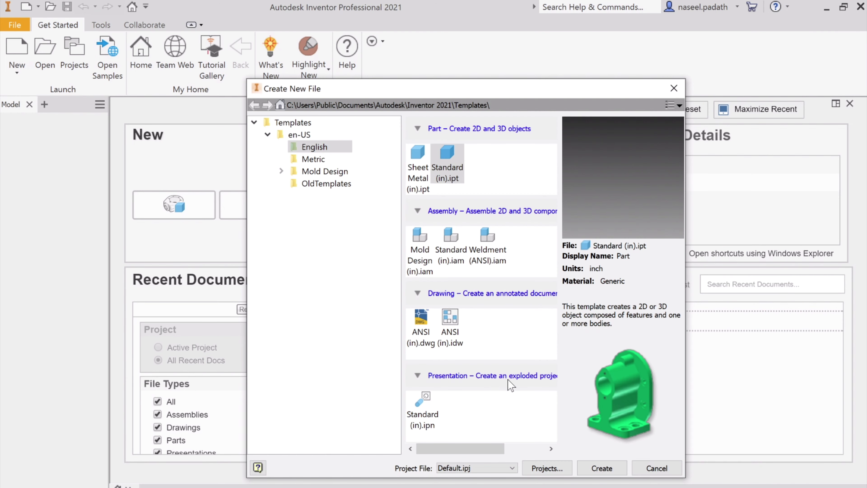
key("alt+Tab")
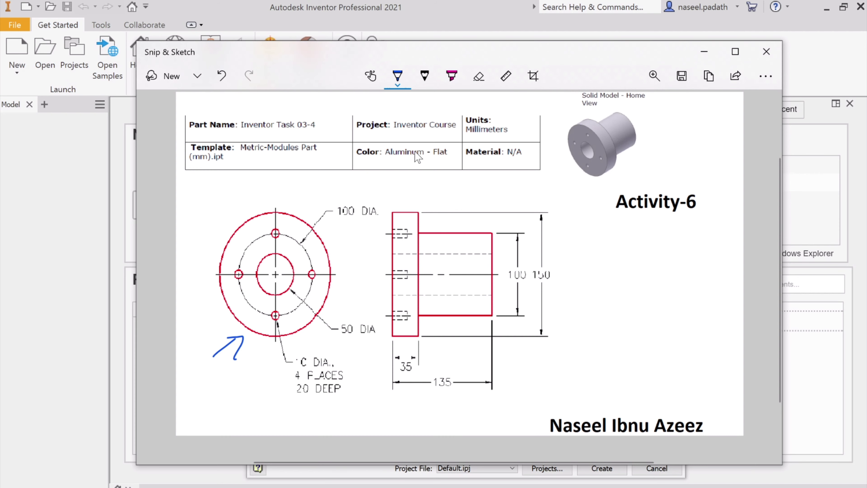
left_click(704, 52)
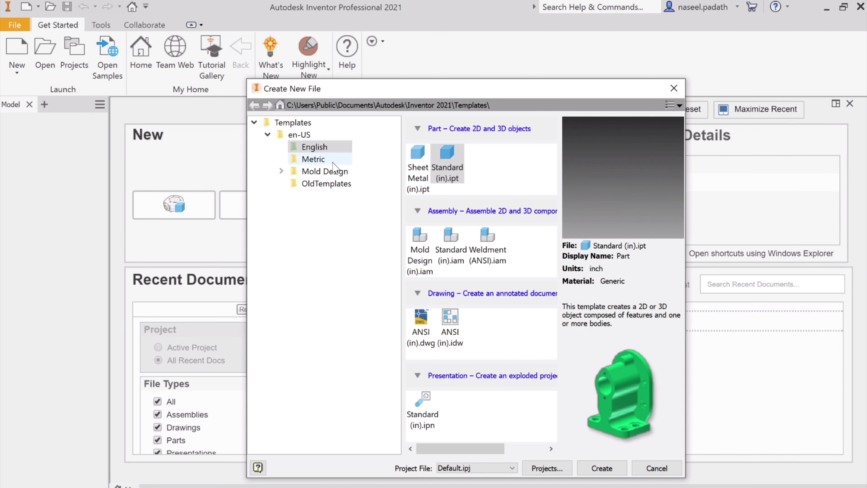
left_click(313, 159)
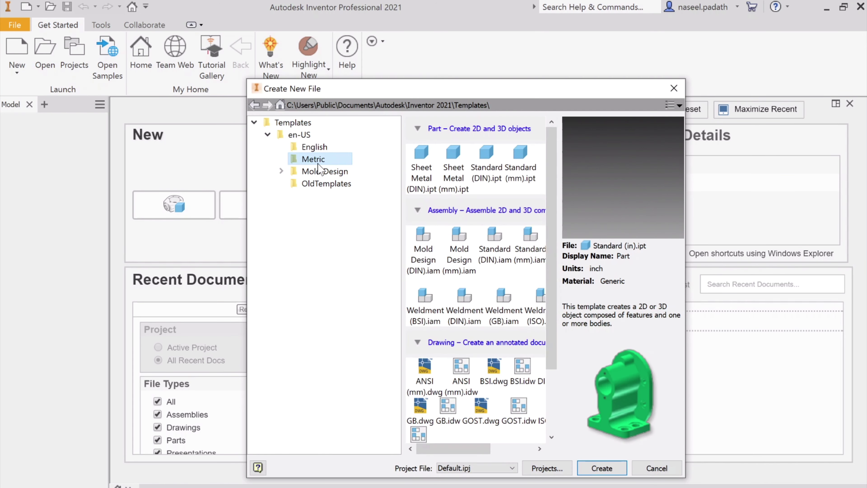
left_click(522, 167)
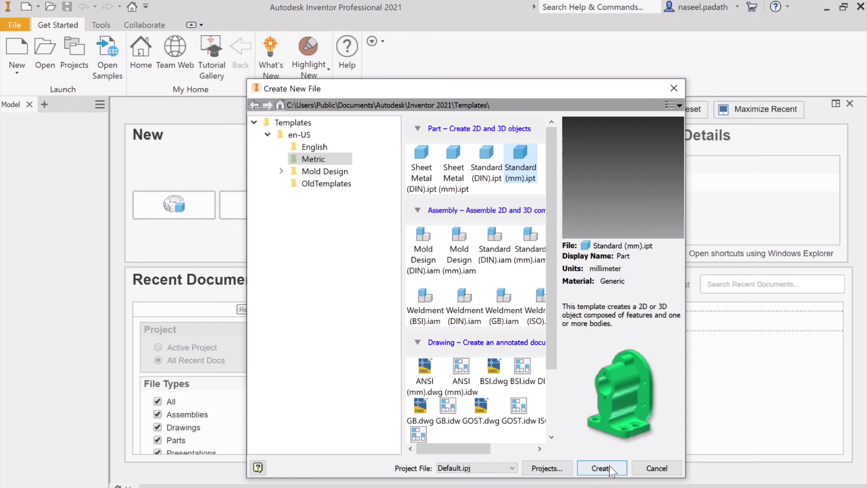
Step: Create the new part from the template and launch Start 2D Sketch
left_click(601, 468)
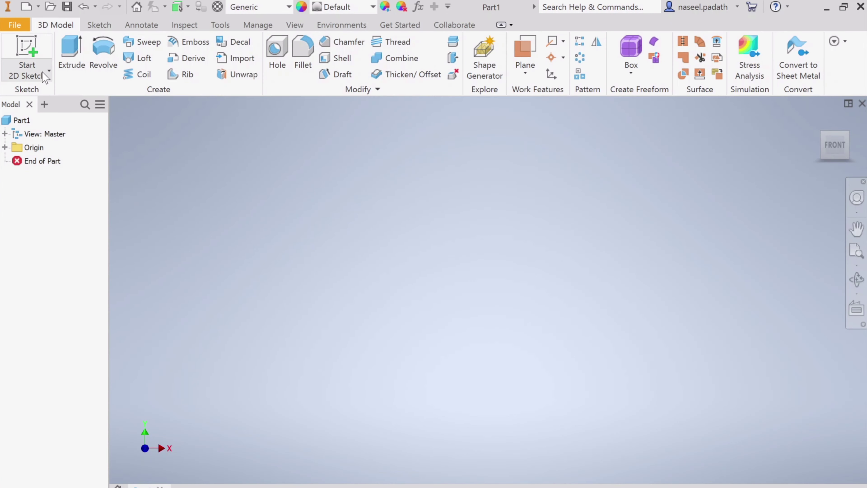
left_click(48, 71)
left_click(58, 98)
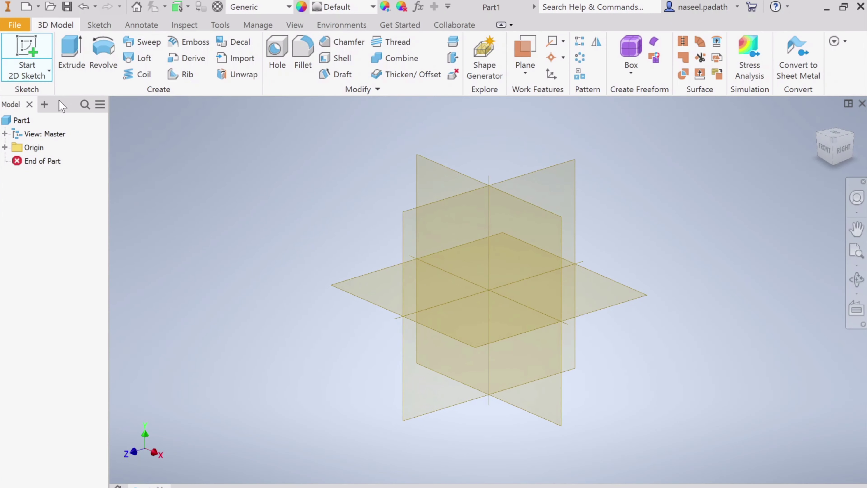
Step: Circle the solid model picture on the reference in blue, then sketch on the XY origin plane
key("alt+Tab")
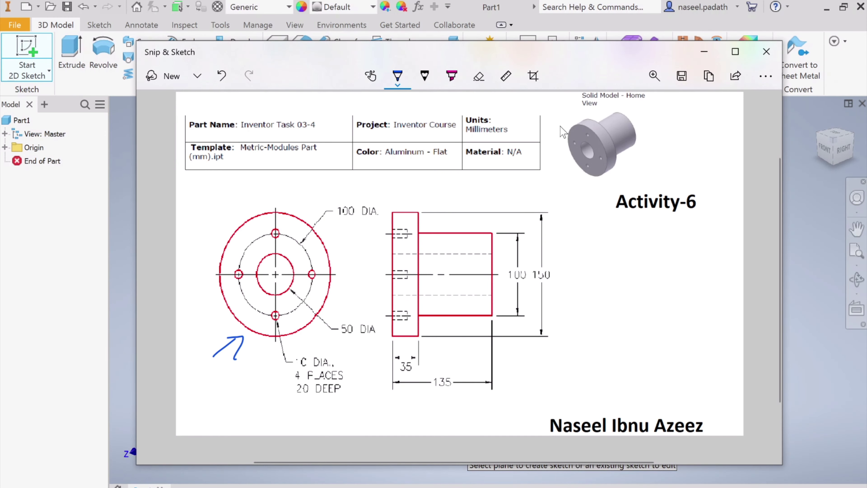
mouse_move(556, 113)
left_mouse_down()
mouse_move(578, 180)
mouse_move(626, 182)
mouse_move(657, 143)
mouse_move(650, 106)
mouse_move(585, 97)
mouse_move(554, 119)
left_mouse_up()
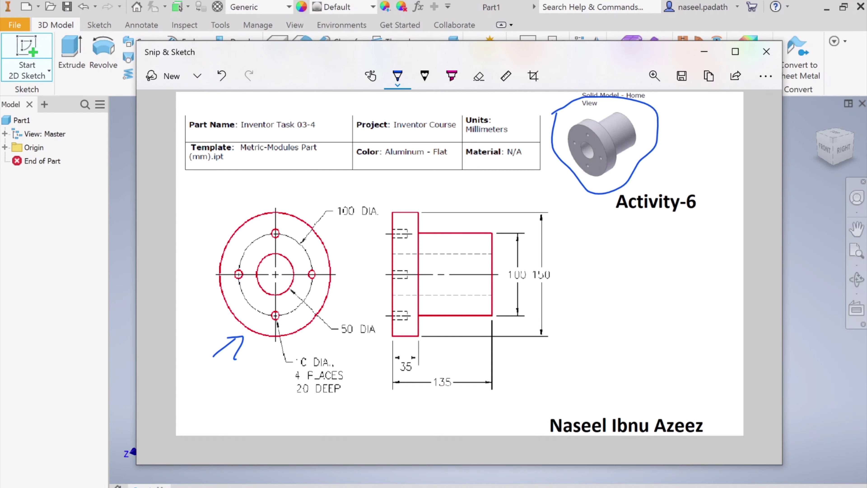
key("alt+Tab")
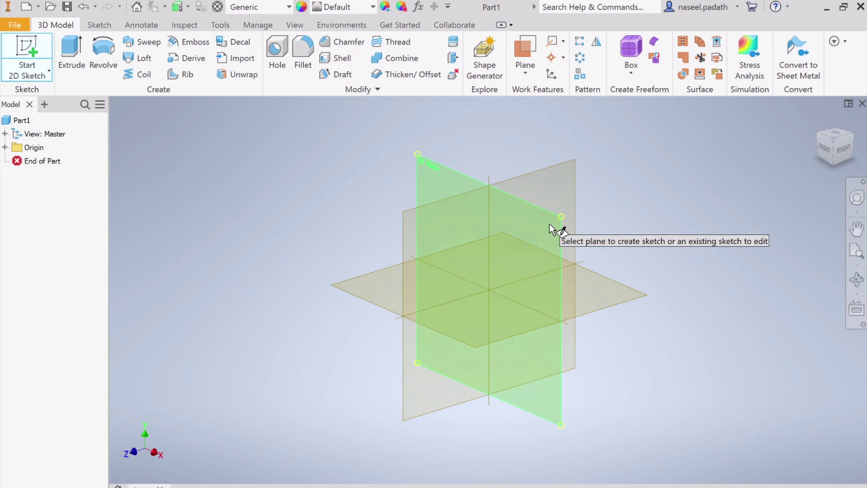
mouse_move(573, 251)
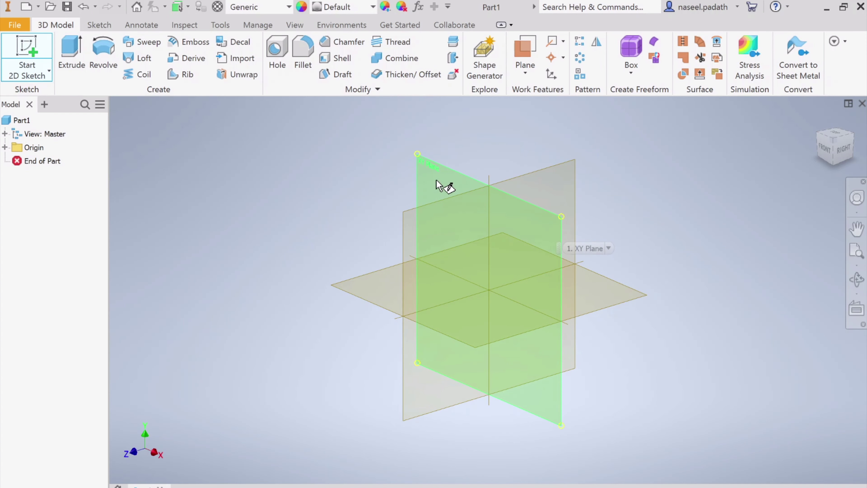
left_click(451, 188)
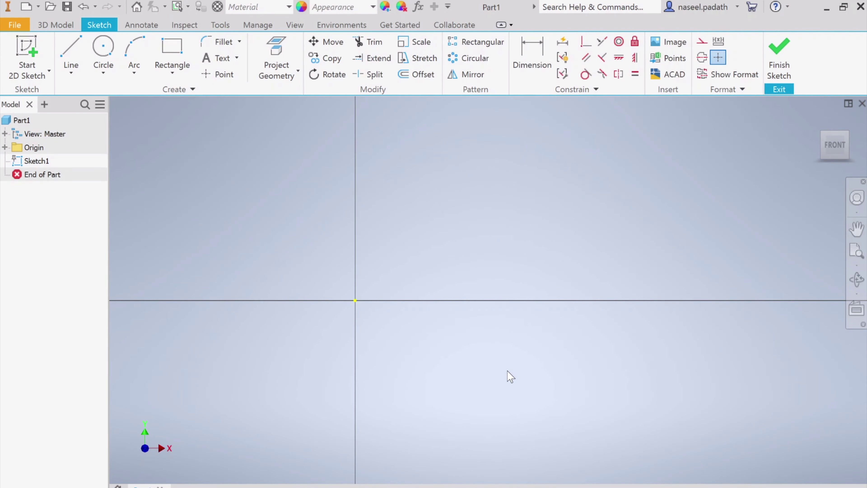
Step: Tick the 150, 100 DIA and hole-circle dimensions in blue, then minimize the drawing
left_click(468, 486)
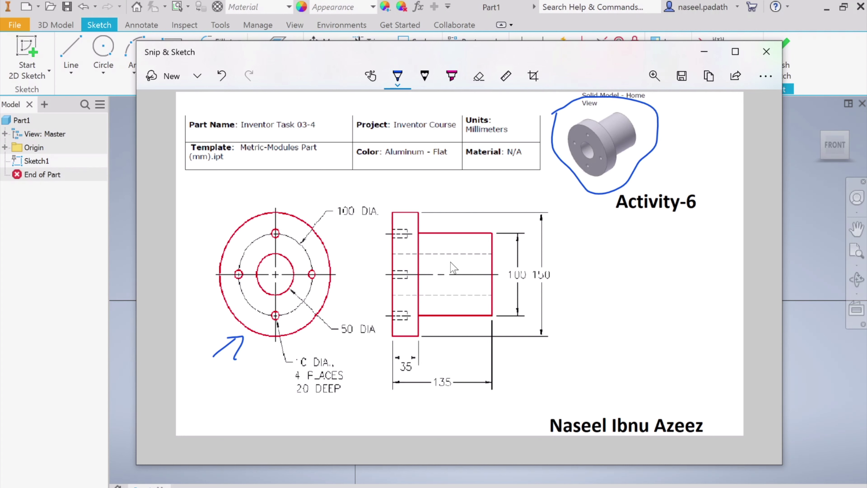
left_click(553, 265)
left_click_drag(553, 265, 589, 258)
left_click_drag(292, 211, 308, 197)
mouse_move(290, 239)
left_mouse_down()
mouse_move(302, 233)
mouse_move(302, 256)
left_mouse_up()
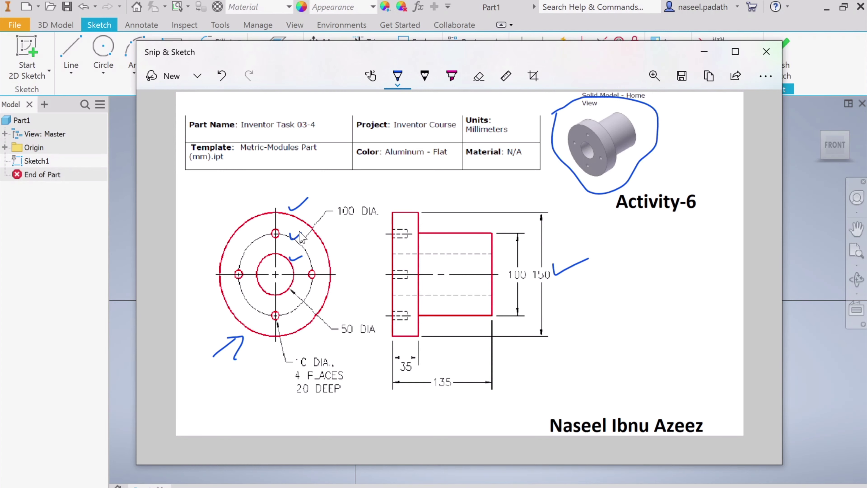
left_click(704, 51)
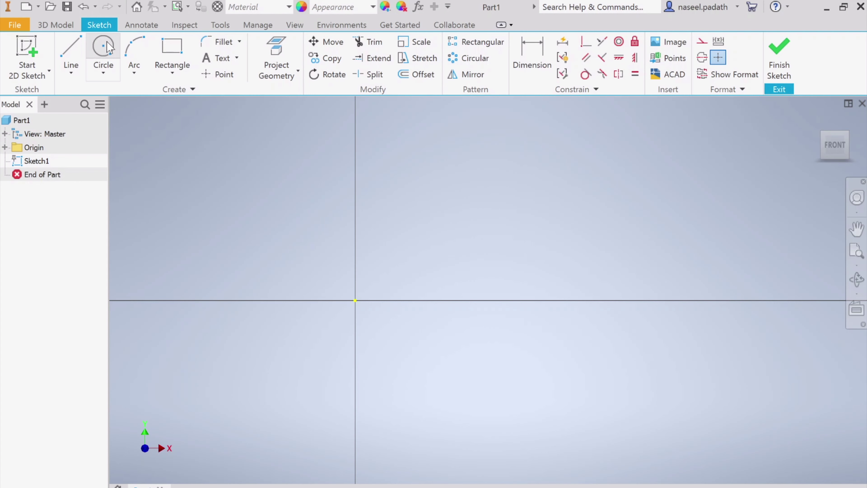
Step: Draw 50 mm and 100 mm diameter circles centred on the sketch origin
left_click(103, 52)
left_click(355, 300)
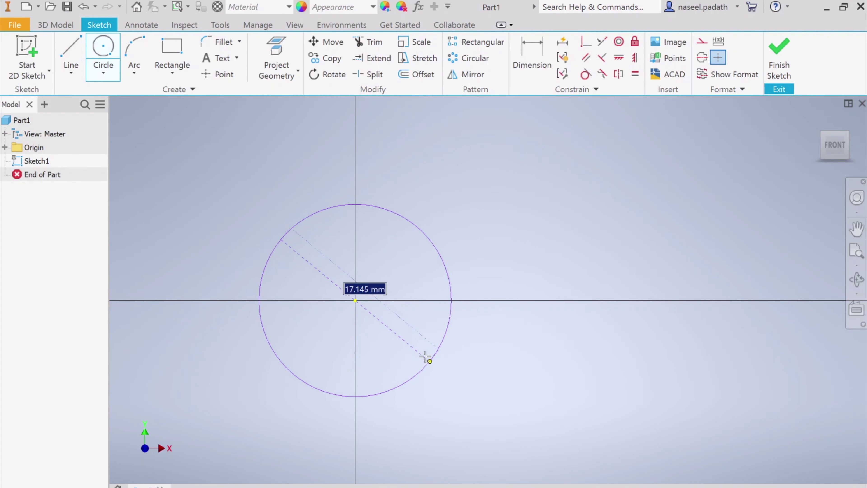
type("5")
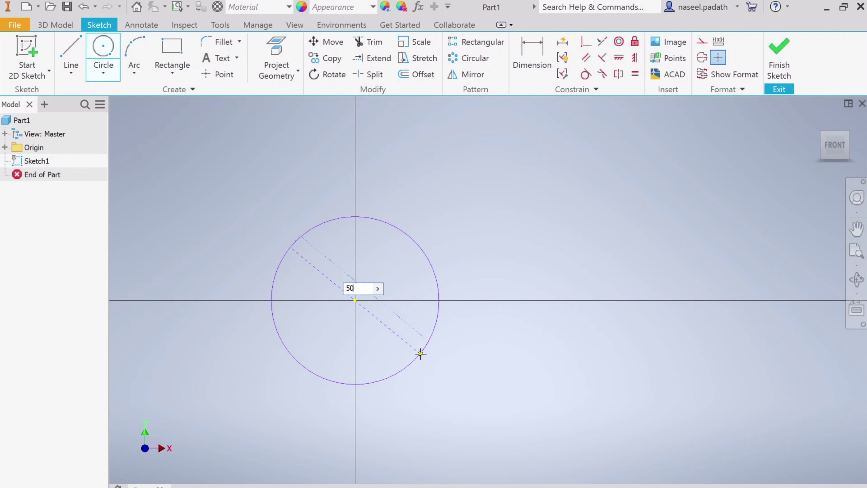
type("0")
key("Return")
scroll(354, 304, "down", 5)
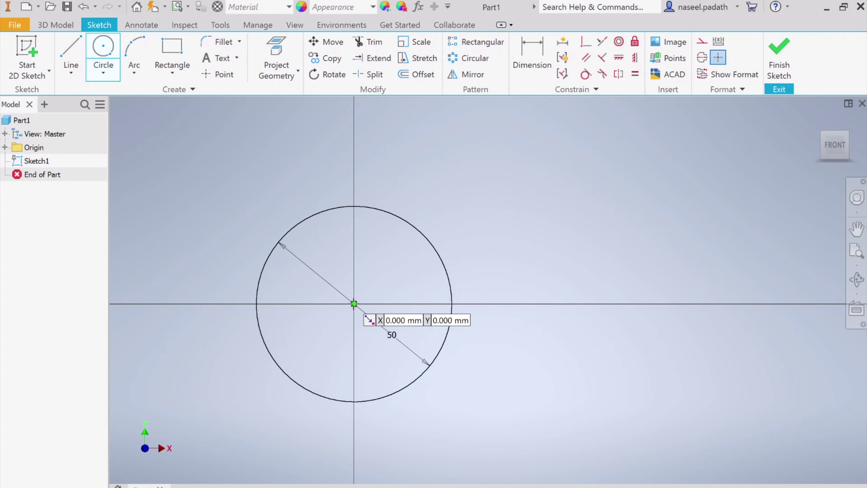
left_click(354, 304)
type("1")
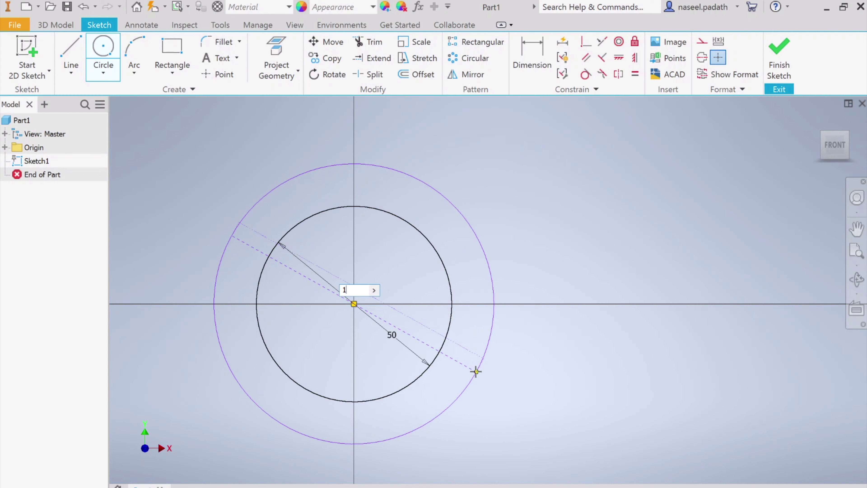
type("00")
key("Return")
Step: Add a 150 mm diameter outer circle at the origin and compare it with the reference
scroll(431, 354, "down", 3)
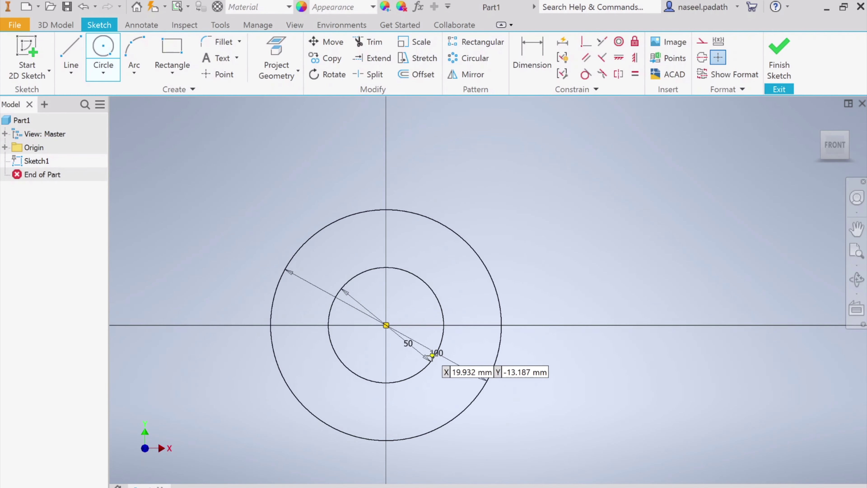
left_click(385, 325)
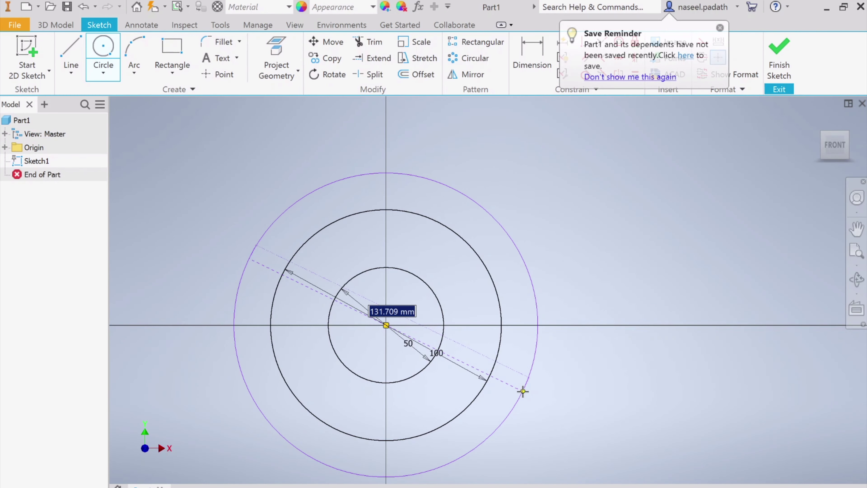
type("1")
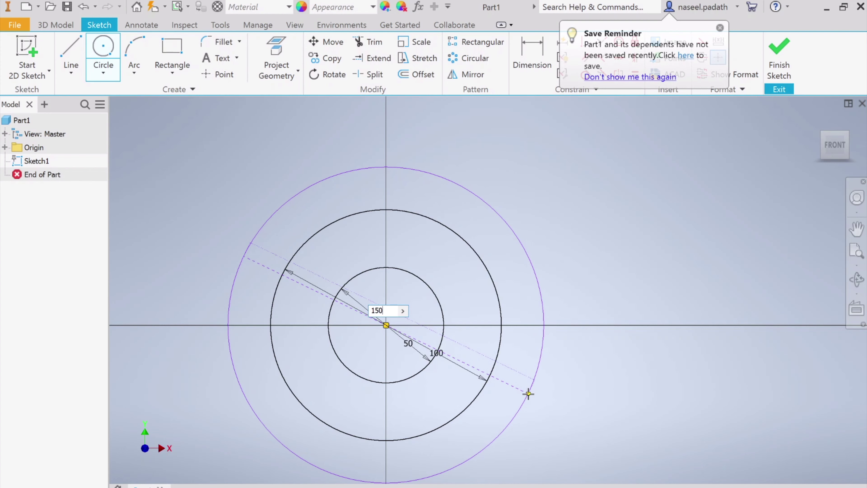
type("50")
key("Return")
scroll(539, 389, "down", 2)
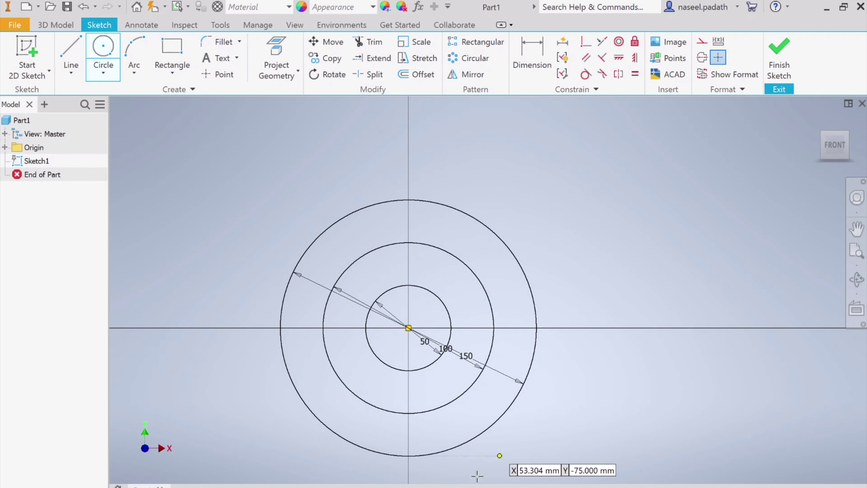
key("alt+Tab")
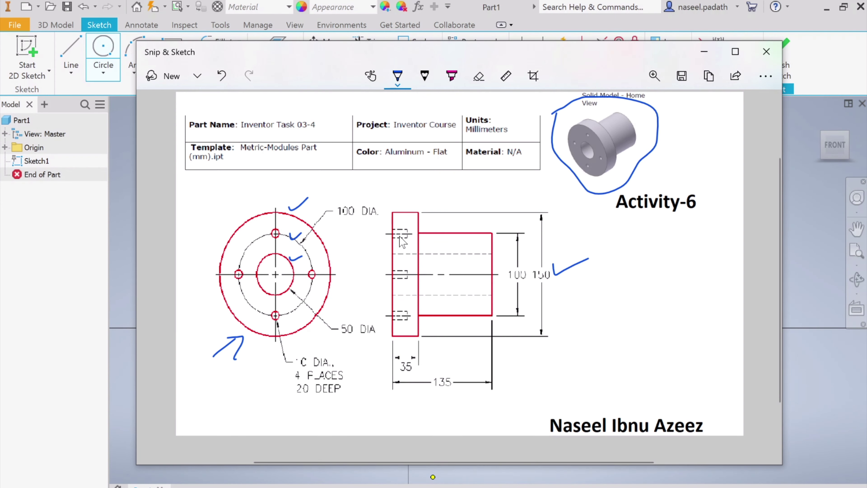
key("alt+Tab")
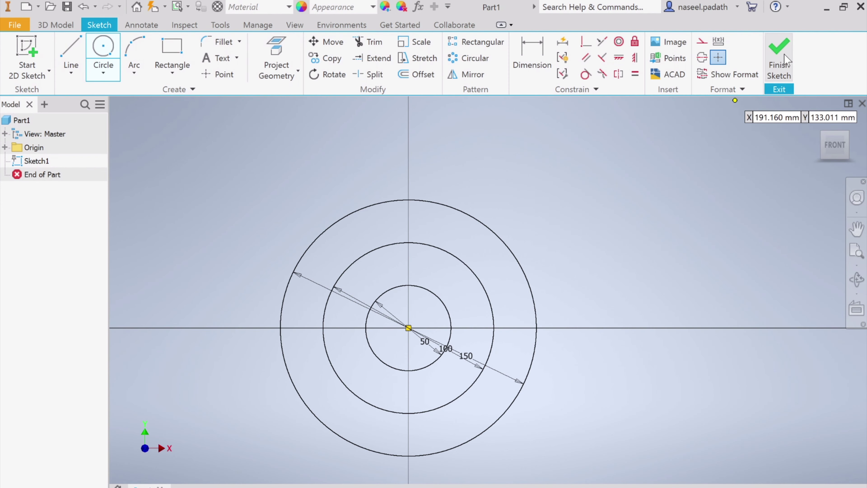
Step: Finish the three-circle sketch, start an Extrude, and bring the reference drawing forward
left_click(783, 54)
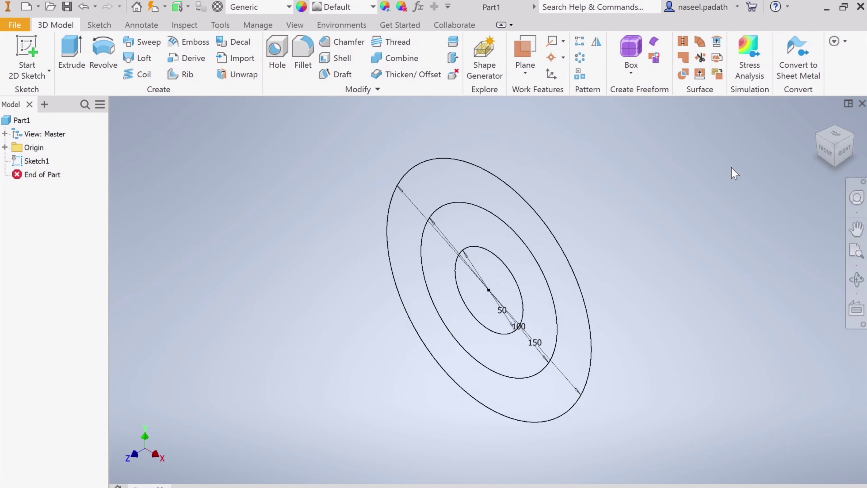
left_click(77, 63)
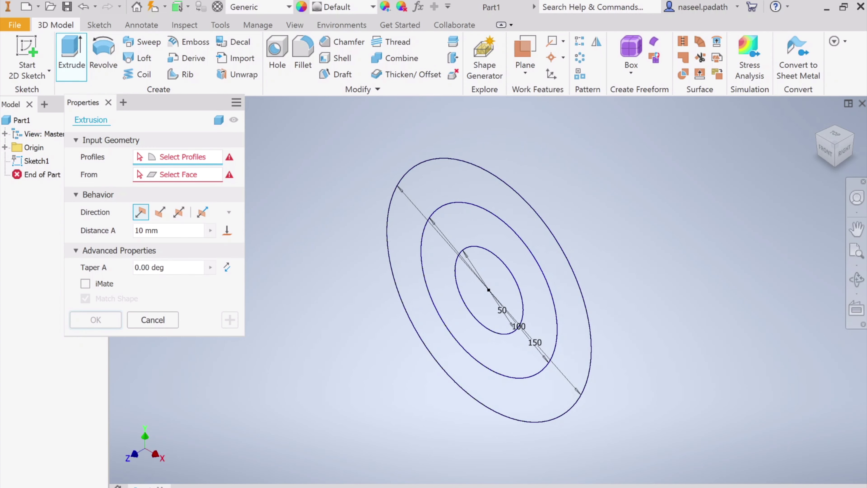
key("alt+Tab")
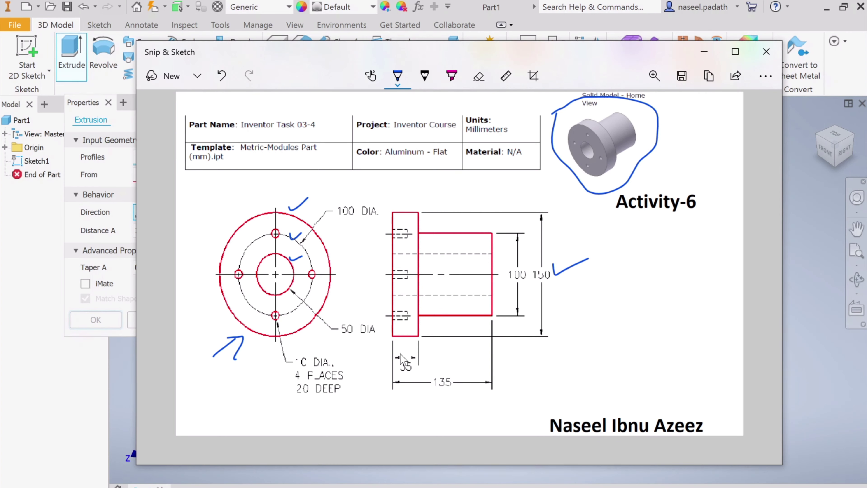
Step: Mark the 35 dimension and underline the 135 overall length, then return to Inventor
left_click_drag(394, 346, 418, 347)
left_click_drag(393, 387, 492, 385)
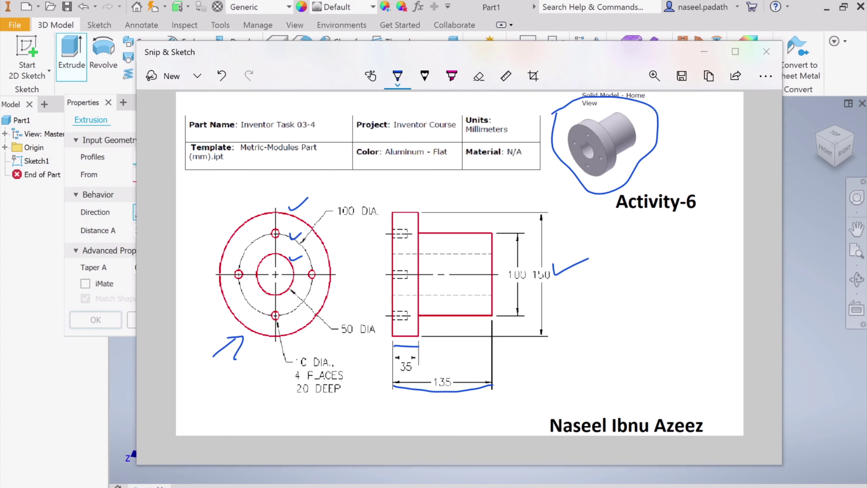
key("alt+Tab")
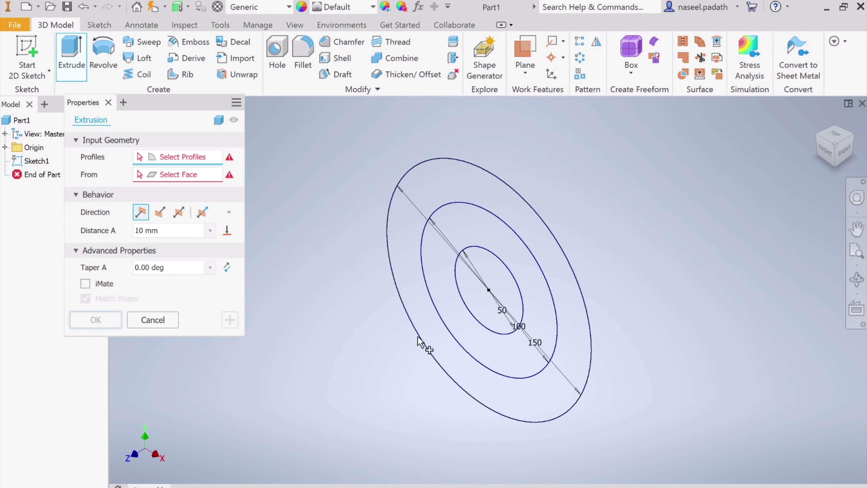
Step: Select the outer ring profile, reverse the direction and set Distance A to 35 mm
left_click(479, 186)
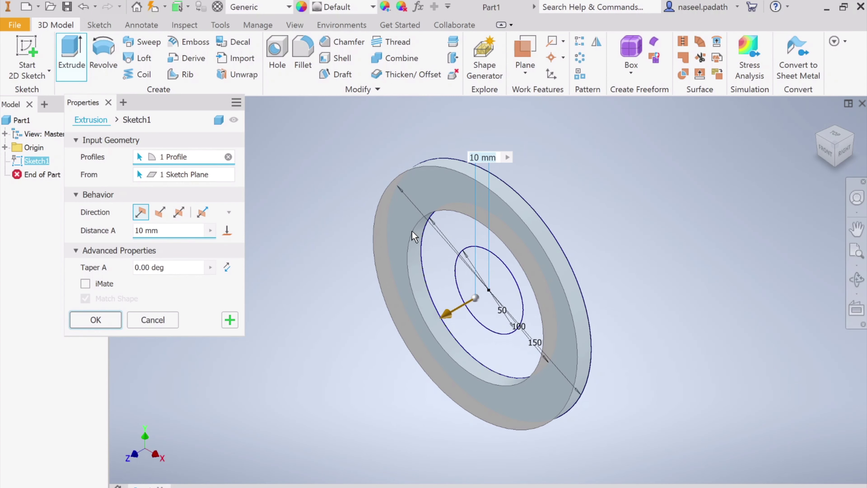
left_click(160, 212)
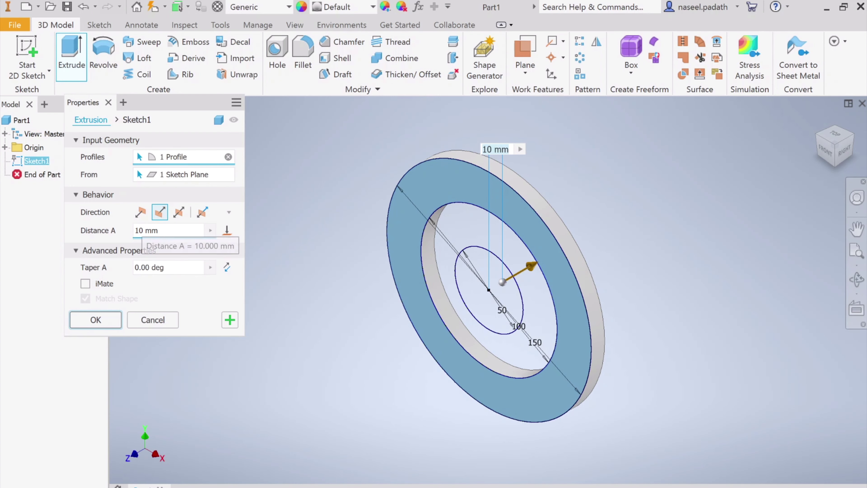
left_click(132, 234)
type("35")
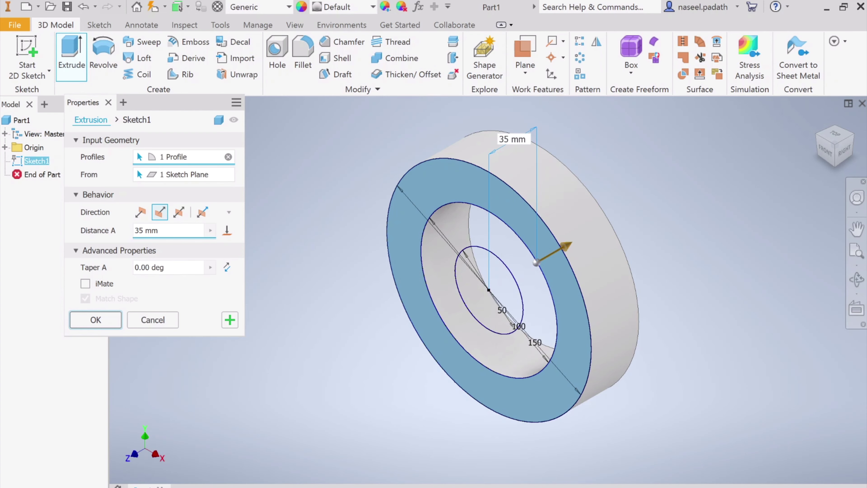
key("alt+Tab")
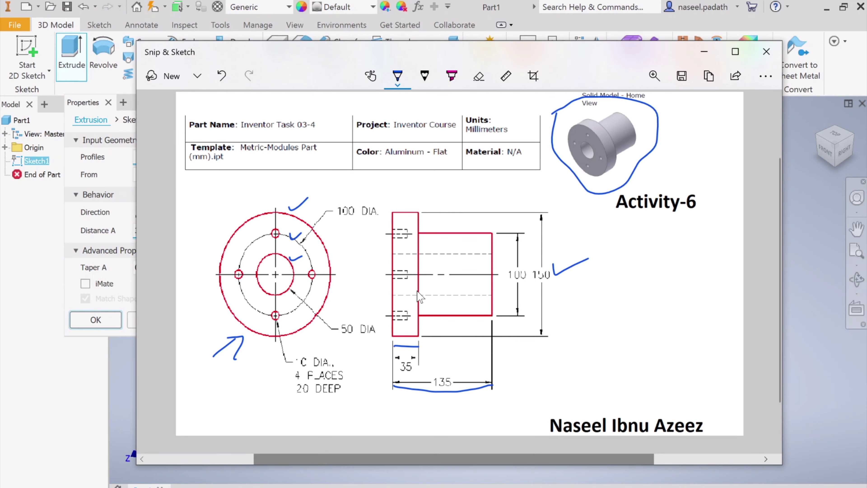
Step: Minimize Snip & Sketch to show the 35 mm reversed ring extrusion preview
left_click(703, 51)
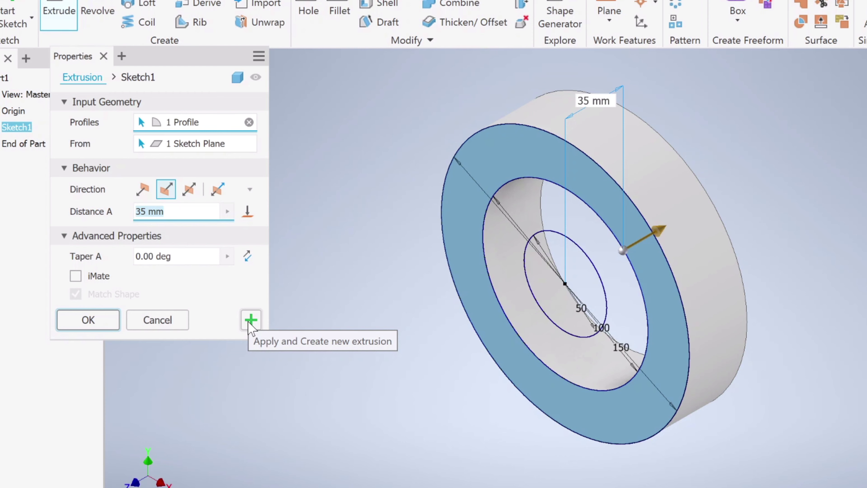
Step: Apply the 35 mm flange, then extrude the 100 mm middle ring 135 mm in the reversed direction
left_click(251, 321)
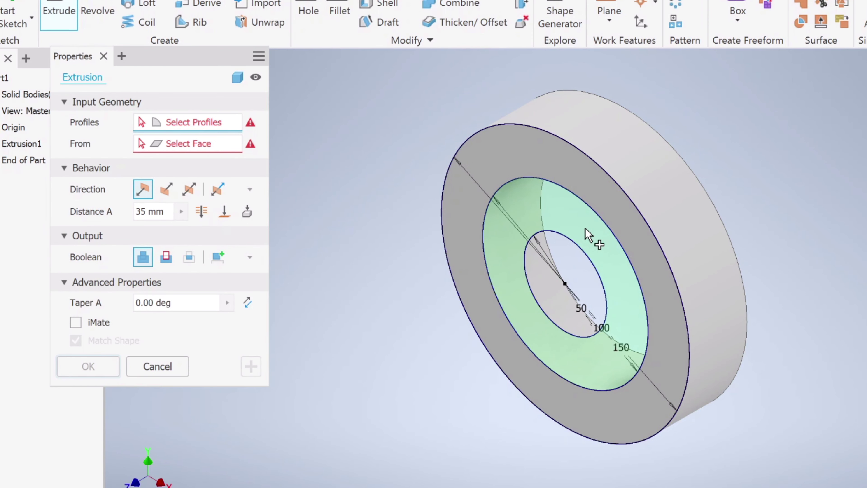
left_click(586, 235)
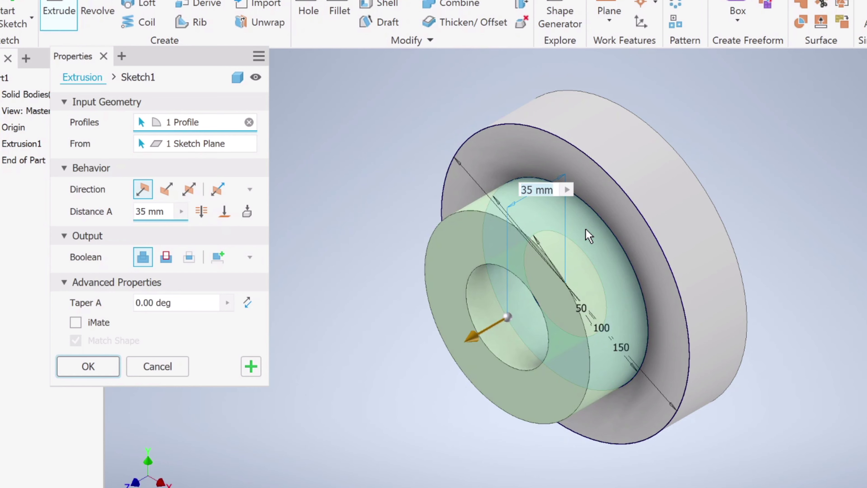
left_click(166, 193)
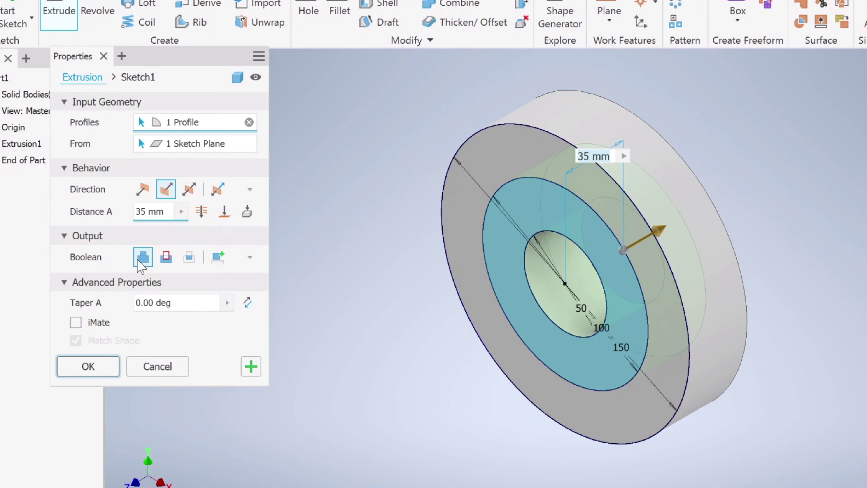
left_click(139, 215)
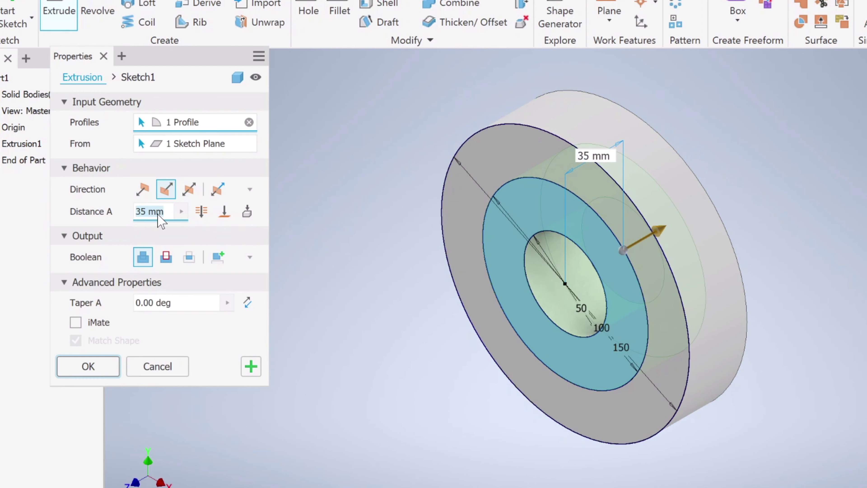
type("135")
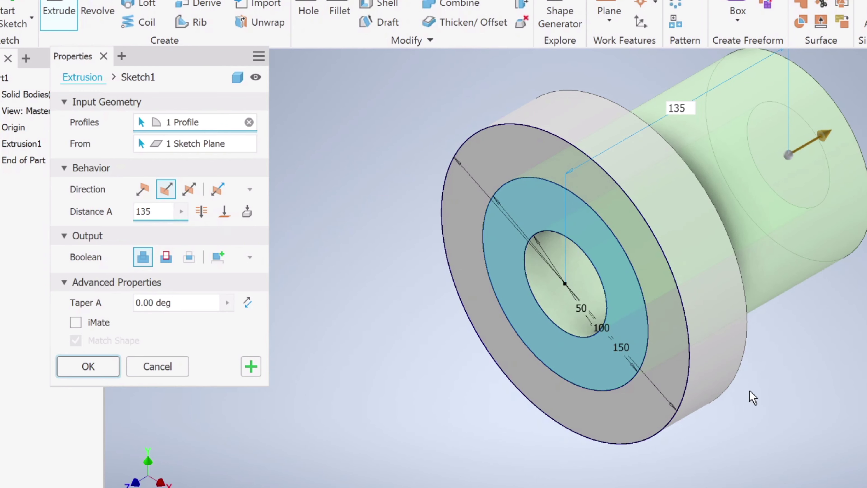
middle_click_drag(763, 391, 746, 358, "shift")
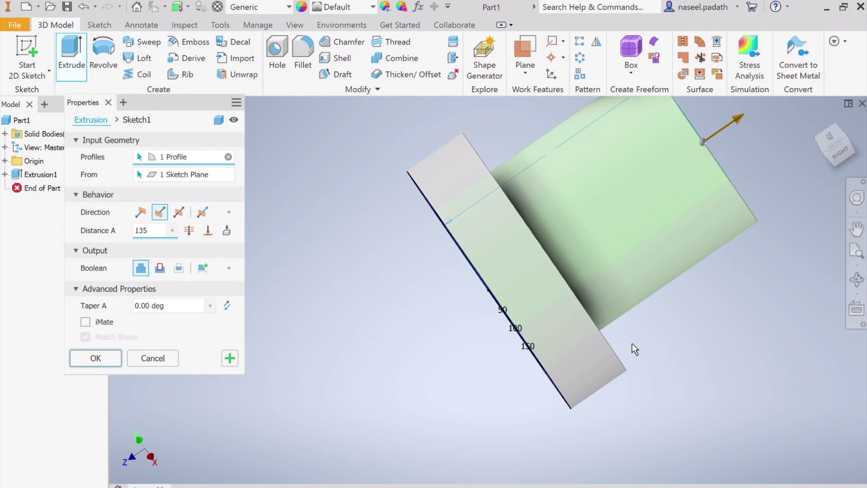
middle_click_drag(631, 345, 601, 374, "shift")
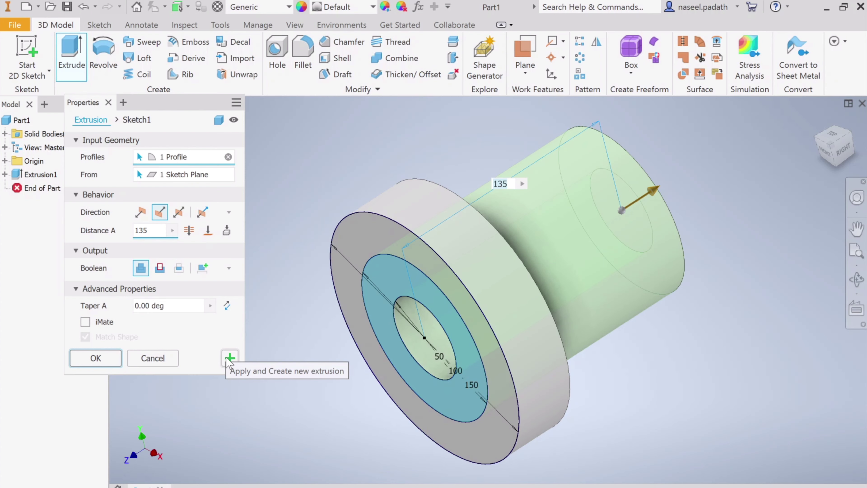
left_click(95, 358)
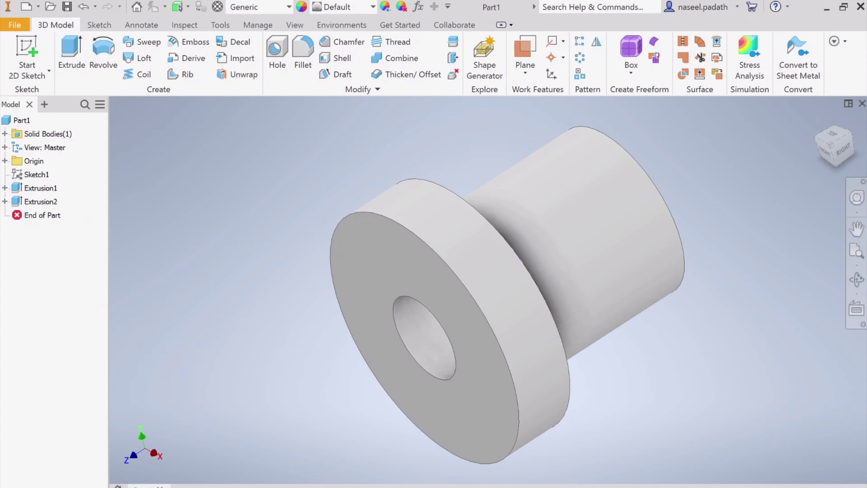
Step: Circle the 100 DIA. label on the reference drawing, then hide Snip & Sketch to return to Inventor
key("alt+Tab")
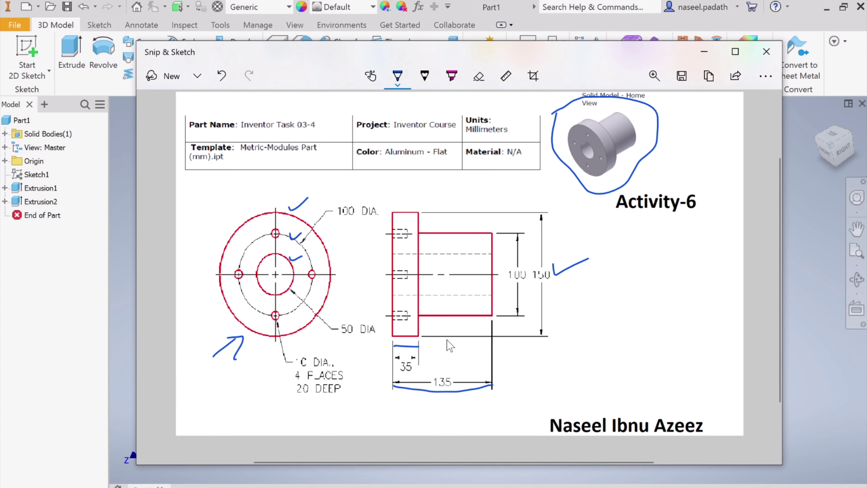
scroll(447, 340, "up", 2)
scroll(389, 332, "down", 2)
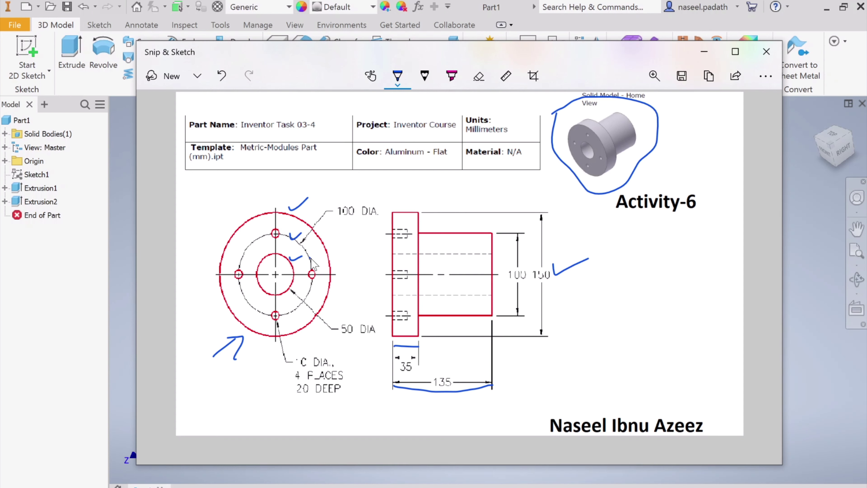
mouse_move(337, 200)
left_mouse_down()
mouse_move(343, 226)
mouse_move(357, 218)
mouse_move(333, 198)
left_mouse_up()
left_click(703, 52)
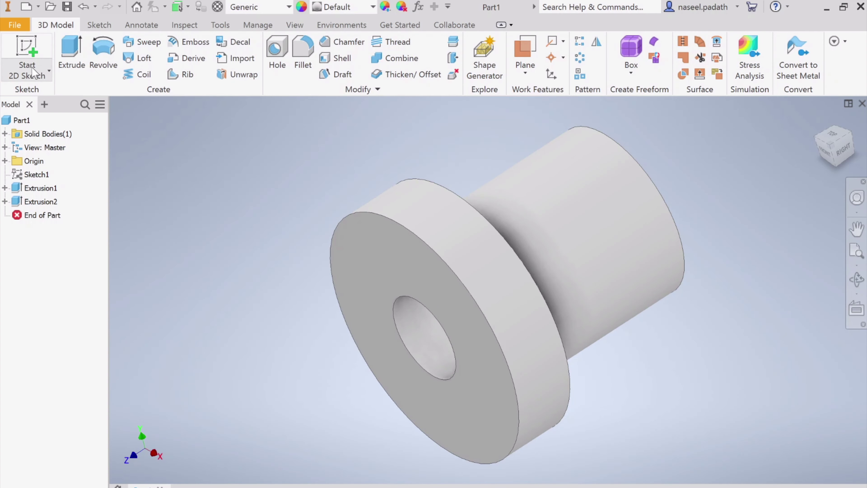
Step: Sketch a 100 mm circle centred on the origin of the flange's front face, then return to the drawing
left_click(48, 71)
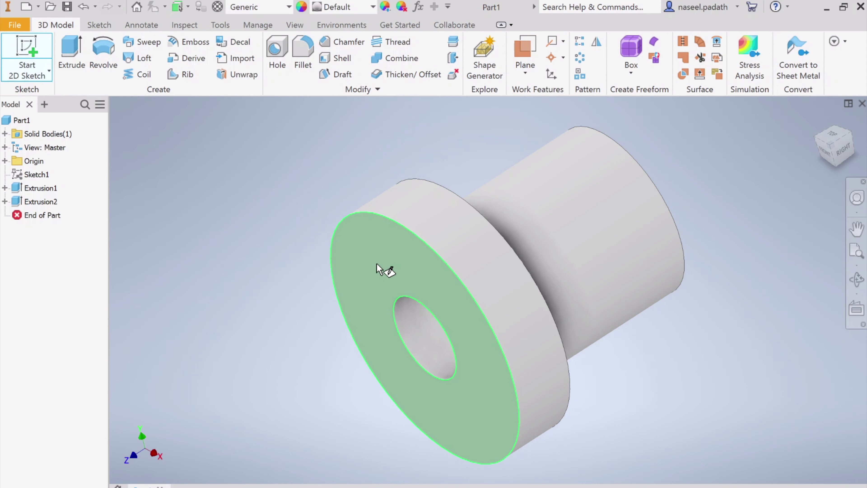
left_click(377, 265)
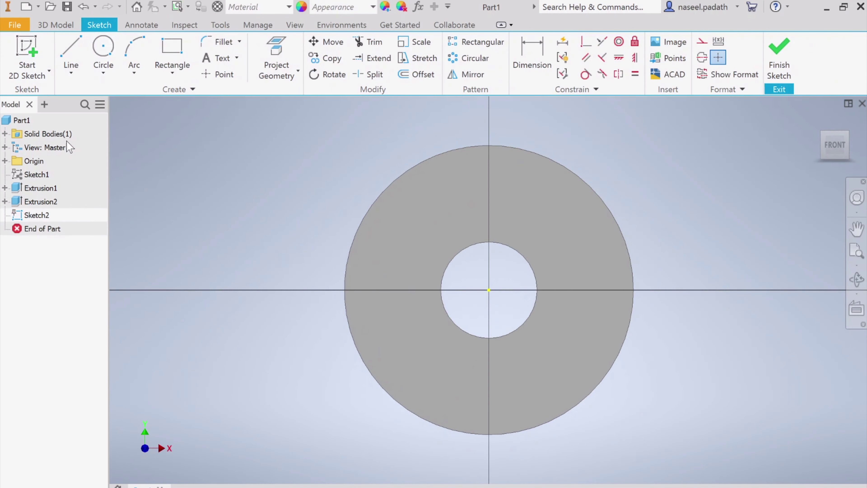
left_click(102, 58)
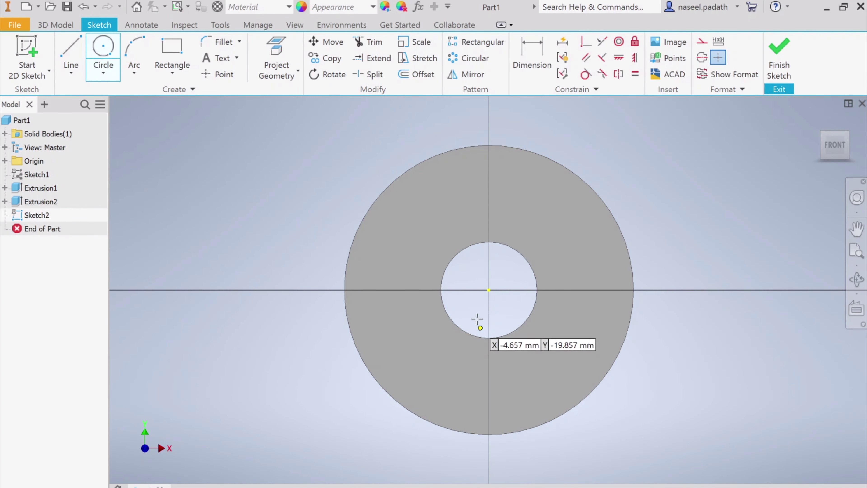
left_click(489, 289)
type("1")
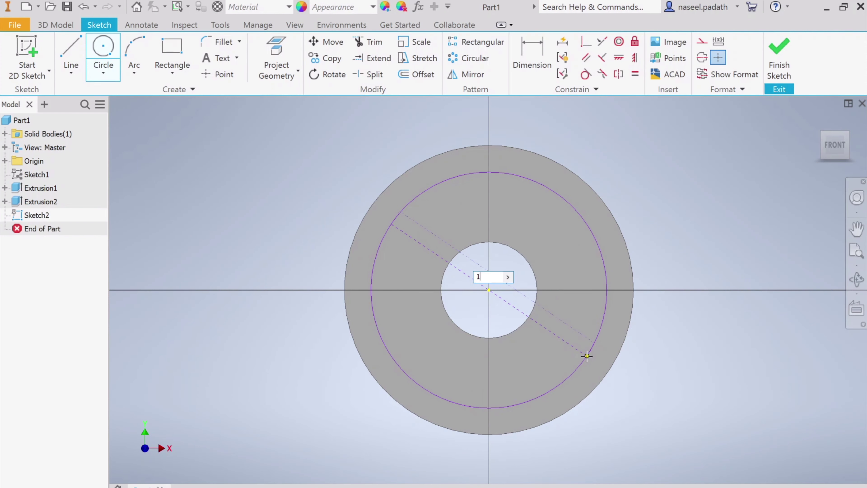
type("00")
key("Return")
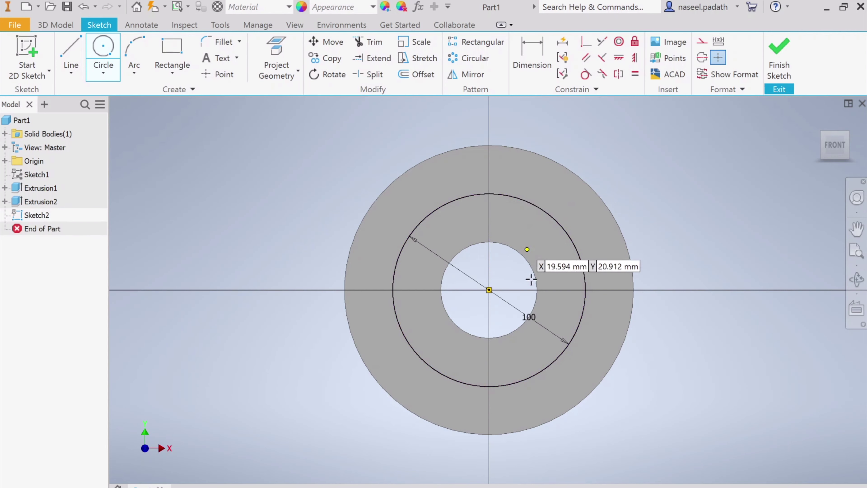
key("alt+Tab")
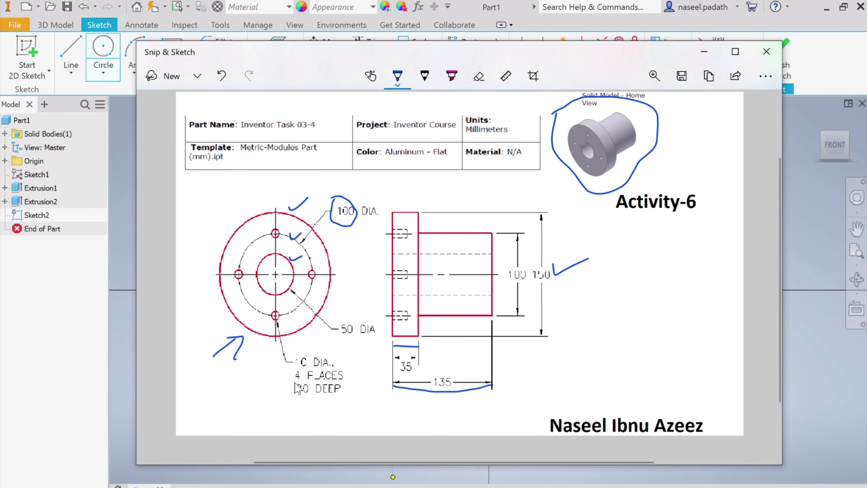
Step: Circle the 20 DEEP depth, the 10 DIA. hole size and a hidden side-view hole on the drawing
mouse_move(296, 384)
left_mouse_down()
mouse_move(312, 404)
mouse_move(318, 393)
mouse_move(293, 379)
left_mouse_up()
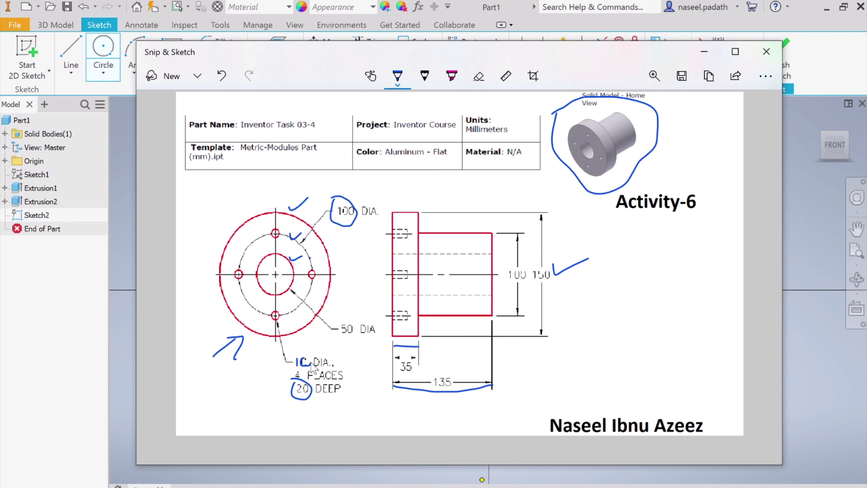
left_click_drag(311, 363, 310, 358)
mouse_move(390, 302)
left_mouse_down()
mouse_move(384, 324)
mouse_move(402, 328)
mouse_move(413, 316)
mouse_move(394, 307)
left_mouse_up()
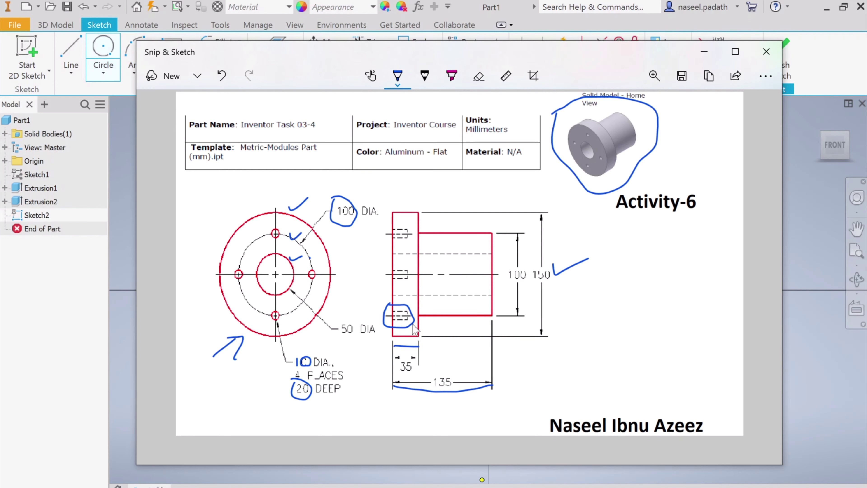
Step: Back in the sketch, draw a 10 mm circle centred at the top of the 100 mm circle
left_click(704, 52)
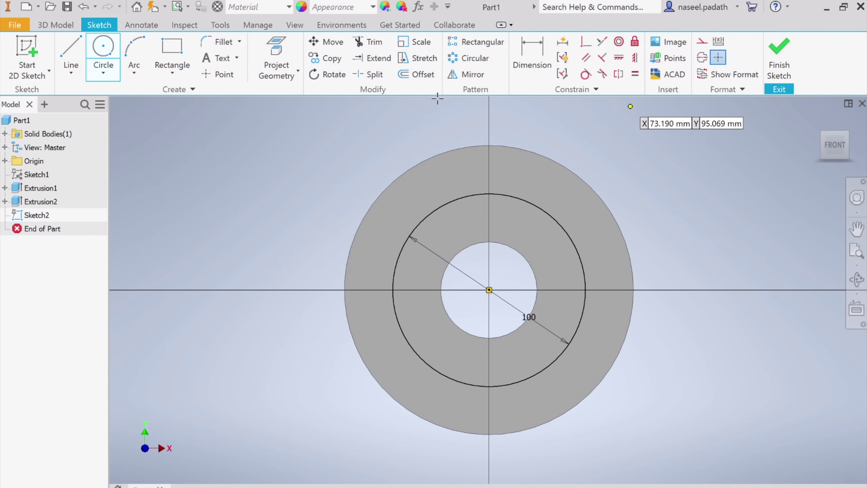
scroll(478, 185, "up", 5)
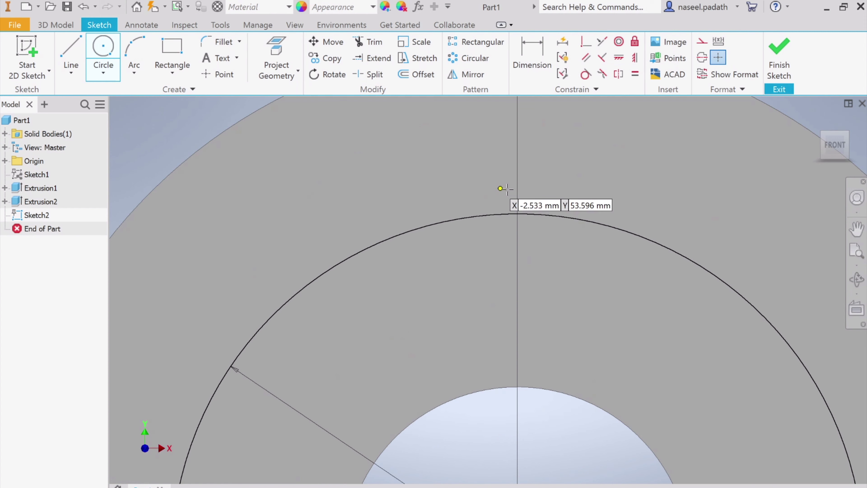
left_click(518, 213)
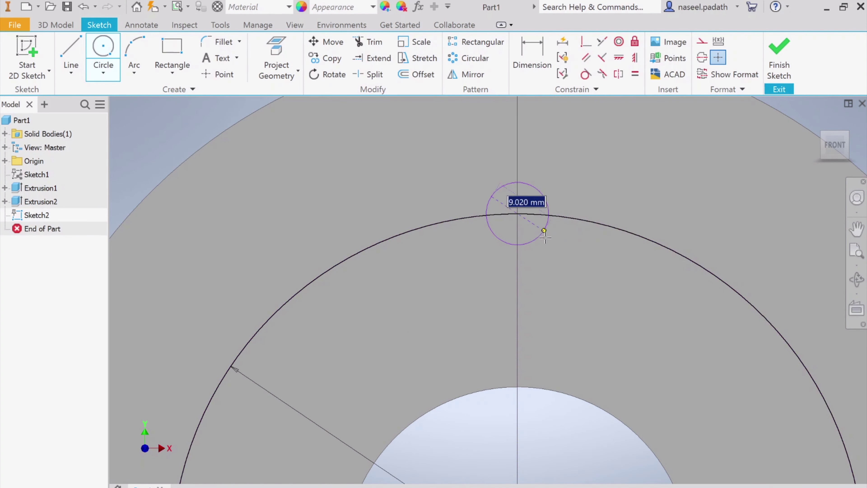
type("10")
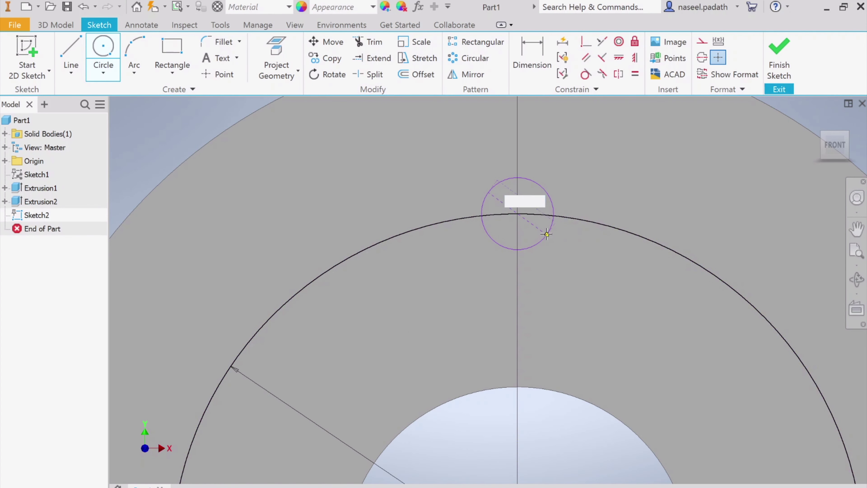
key("Return")
scroll(546, 264, "down", 4)
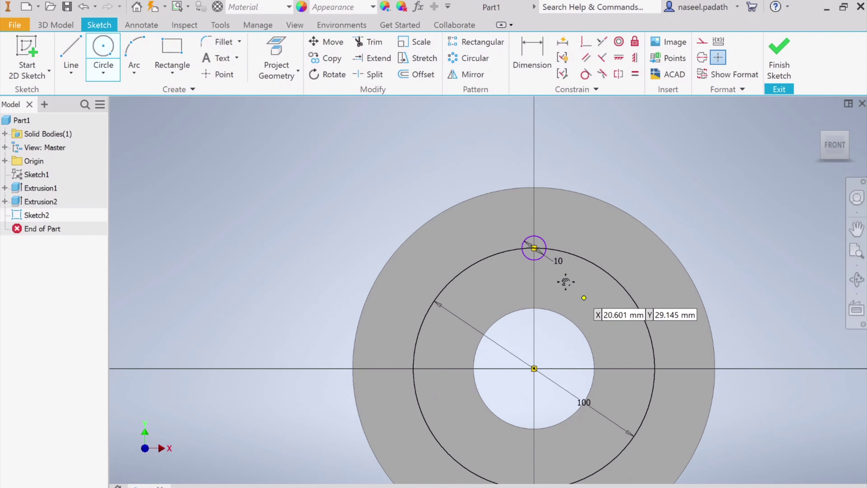
middle_click_drag(580, 292, 518, 218)
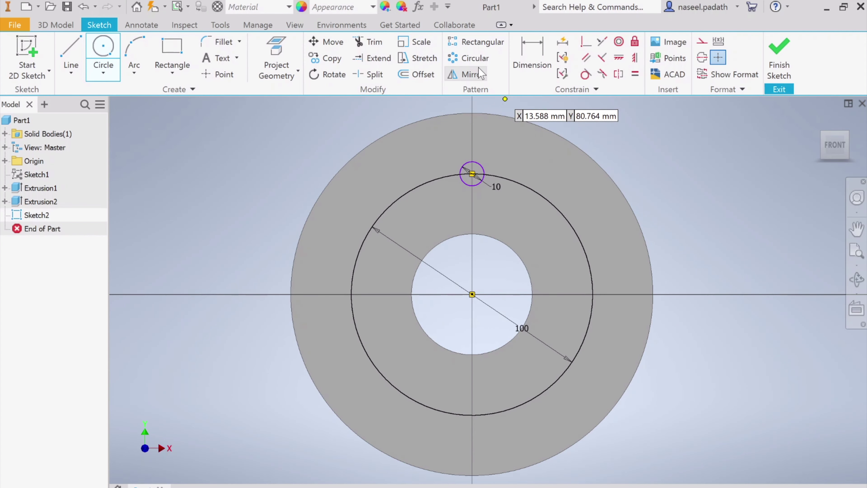
Step: Circular-pattern the 10 mm circle 4 times around the sketch centre point
left_click(475, 59)
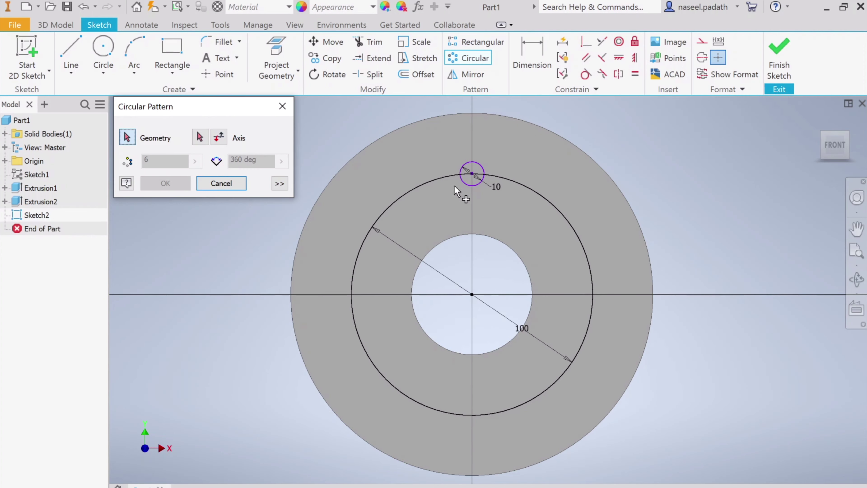
left_click(471, 184)
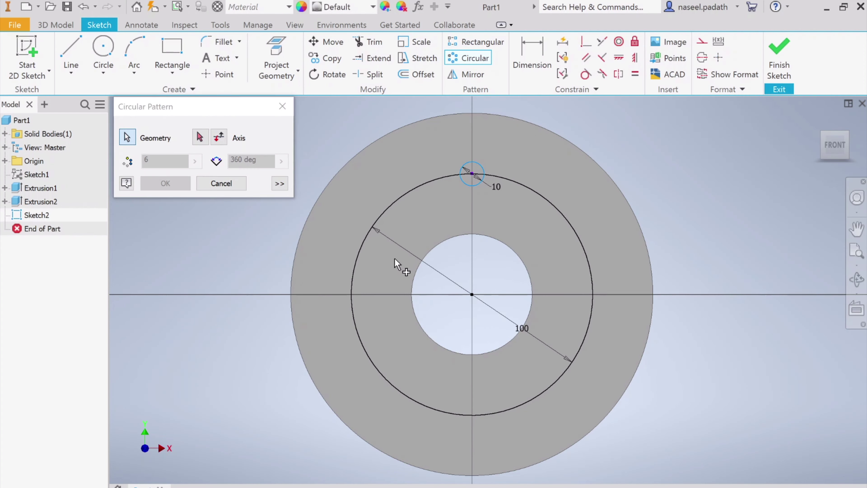
left_click(200, 139)
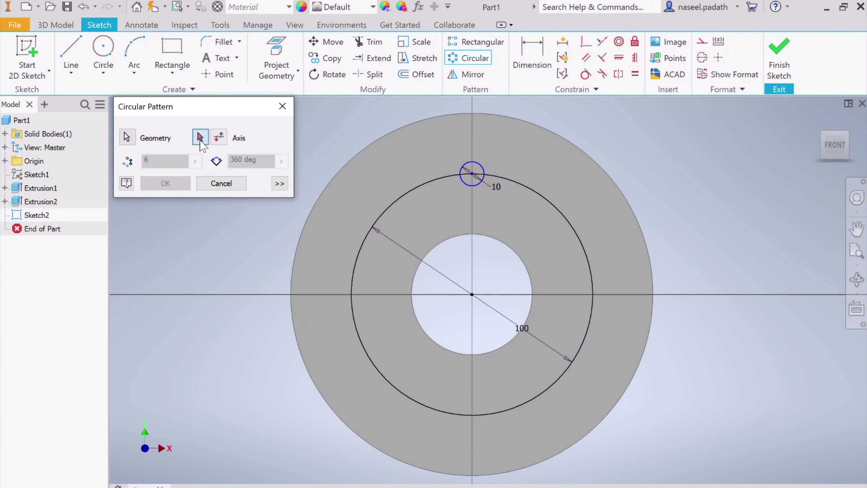
left_click(472, 295)
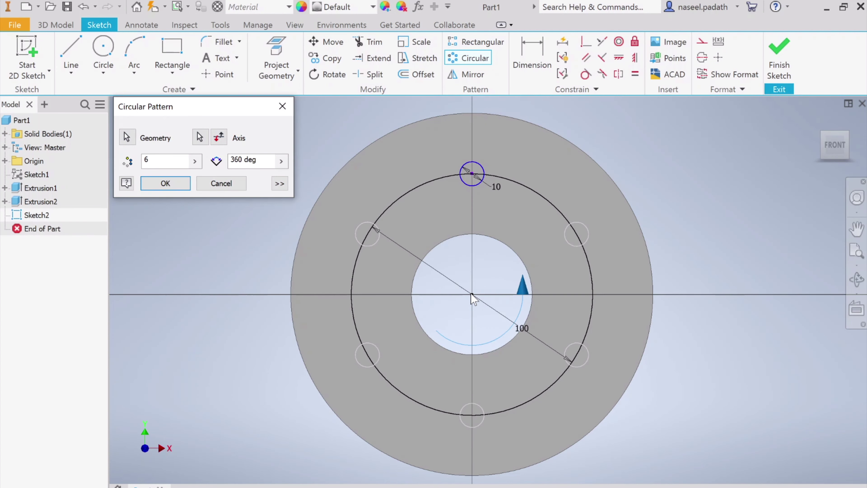
double_click(147, 160)
type("4")
left_click(183, 190)
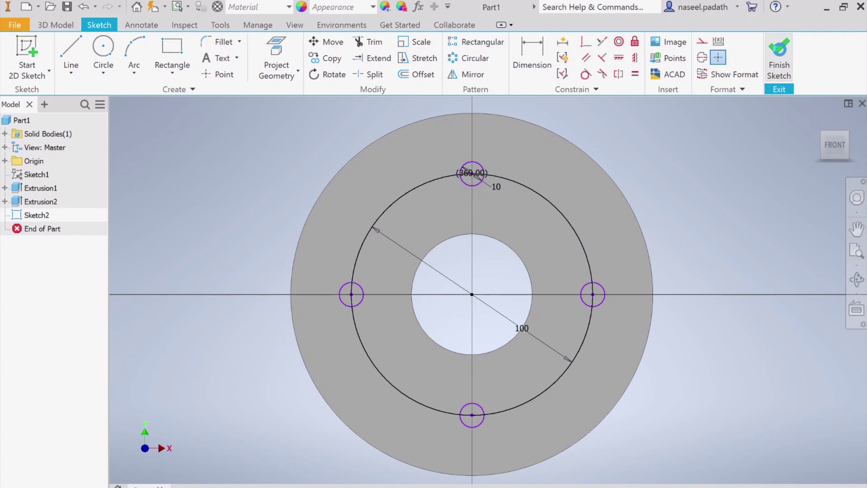
Step: Finish the sketch and reposition the 3D model view
left_click(780, 55)
scroll(462, 327, "up", 3)
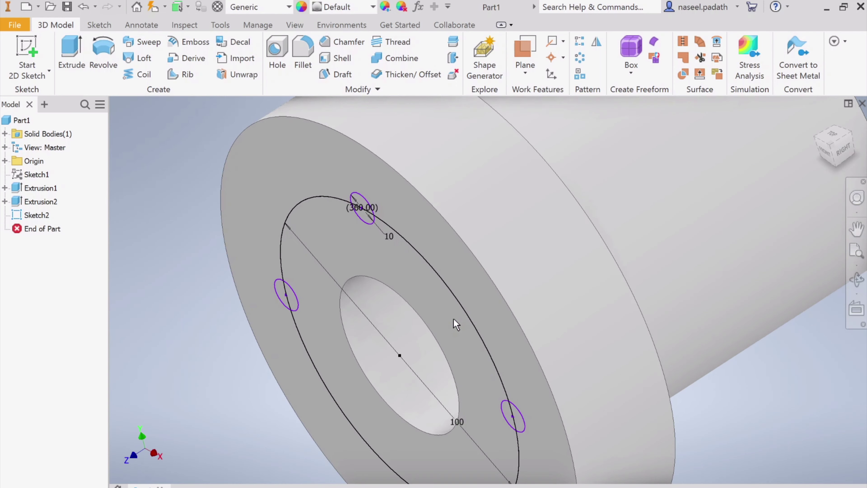
scroll(463, 326, "down", 3)
middle_click_drag(578, 275, 576, 219)
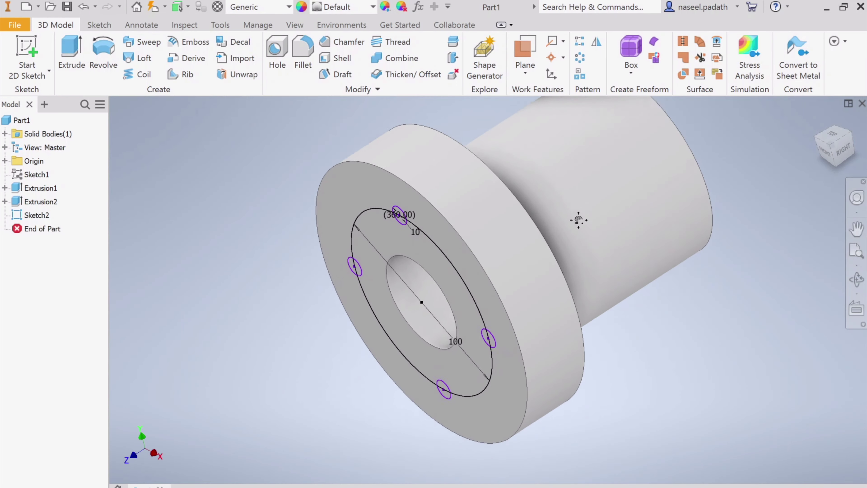
Step: Extrude-cut all four 10 mm circle profiles 20 mm deep into the flange
left_click(74, 61)
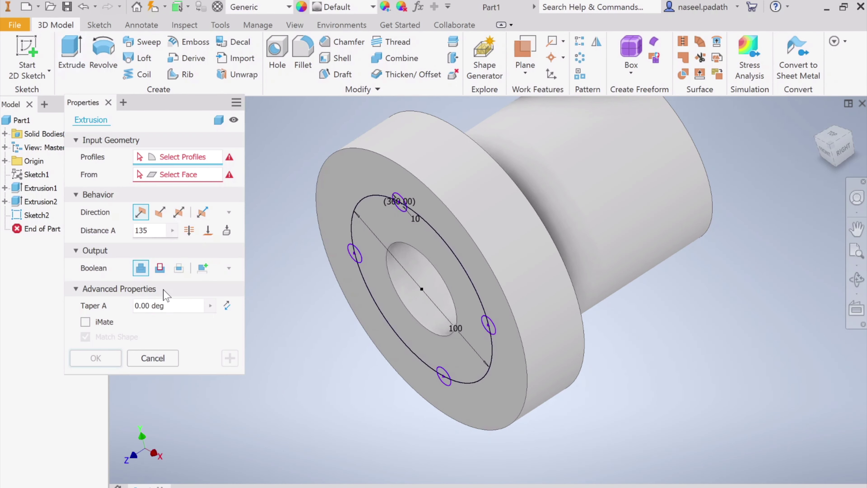
left_click(158, 270)
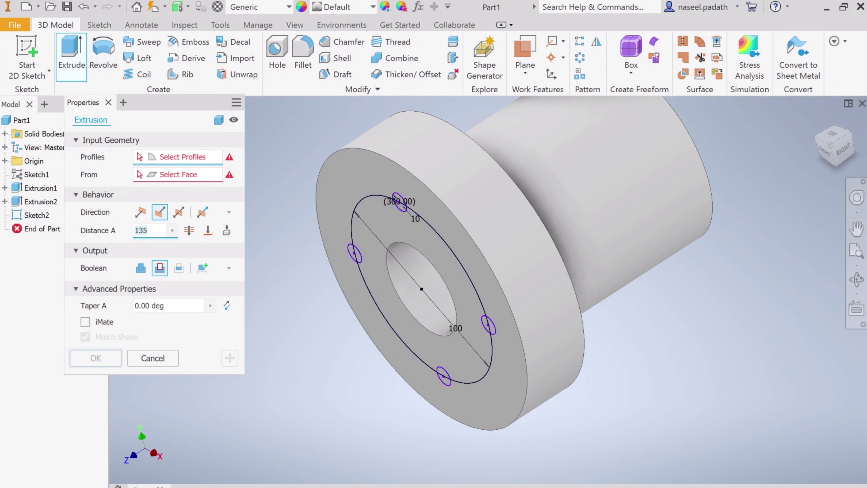
type("20")
left_click(352, 260)
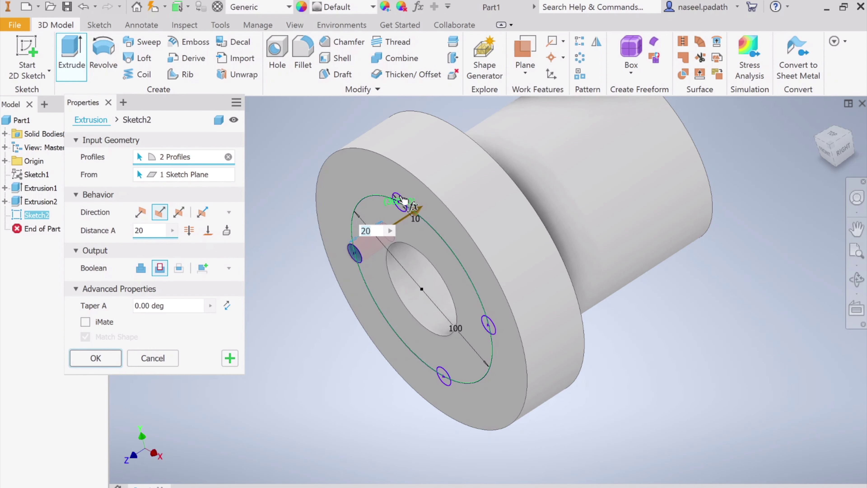
left_click(452, 386)
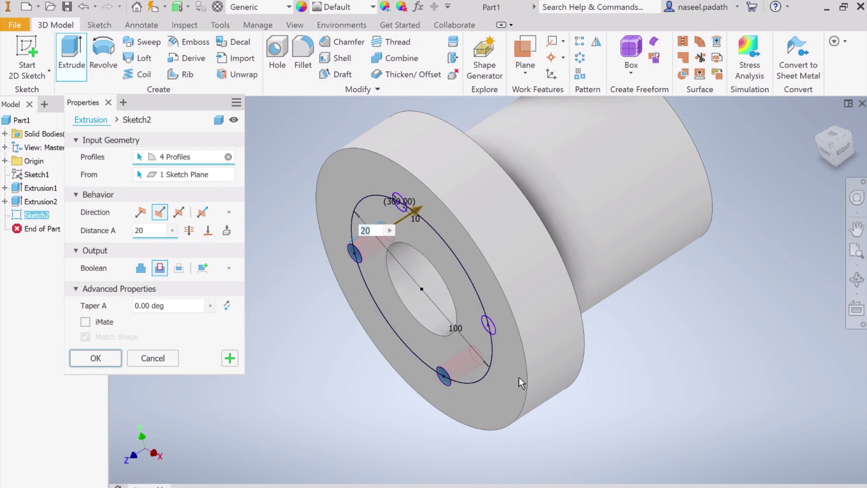
left_click(493, 329)
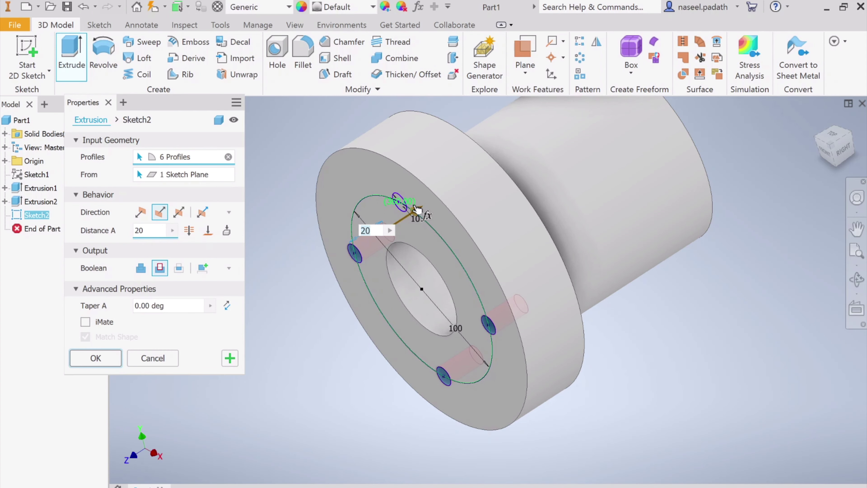
scroll(406, 205, "up", 3)
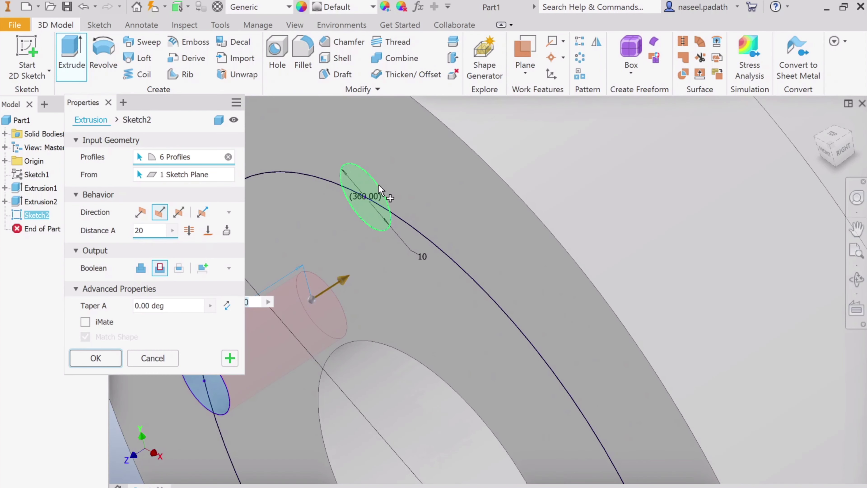
scroll(485, 298, "down", 5)
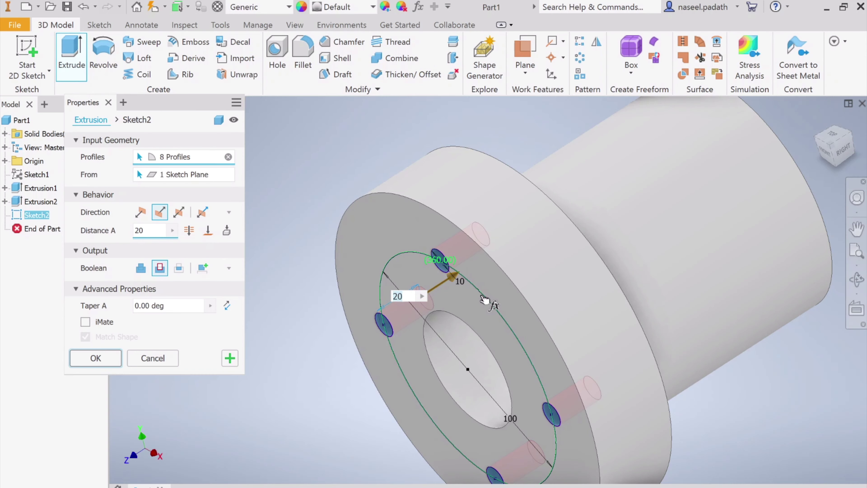
left_click(88, 358)
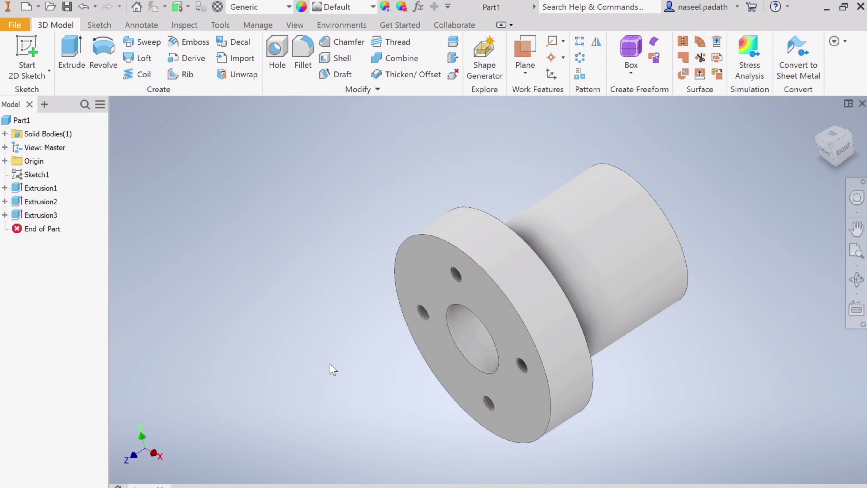
middle_click_drag(330, 364, 478, 337, "shift")
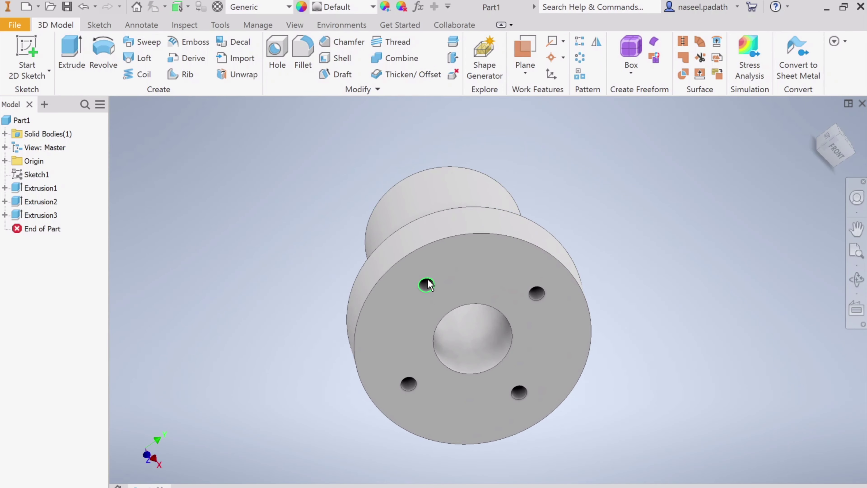
scroll(428, 280, "down", 5)
scroll(423, 287, "up", 4)
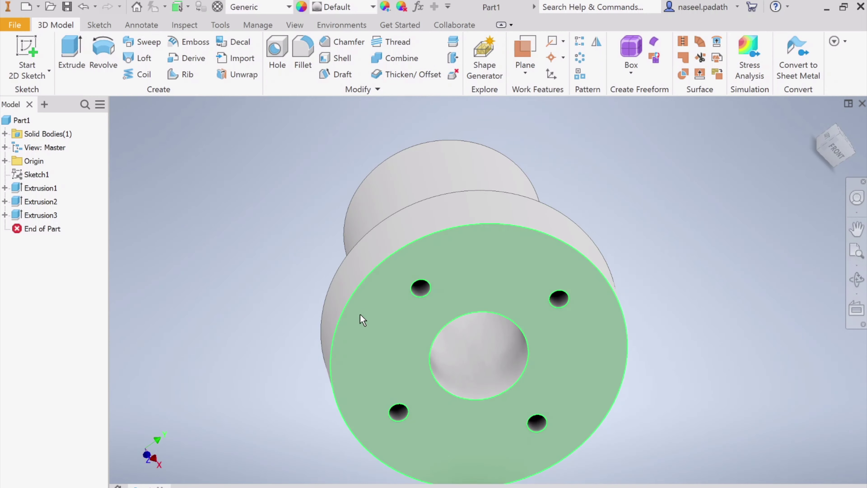
middle_click_drag(276, 286, 280, 368, "shift")
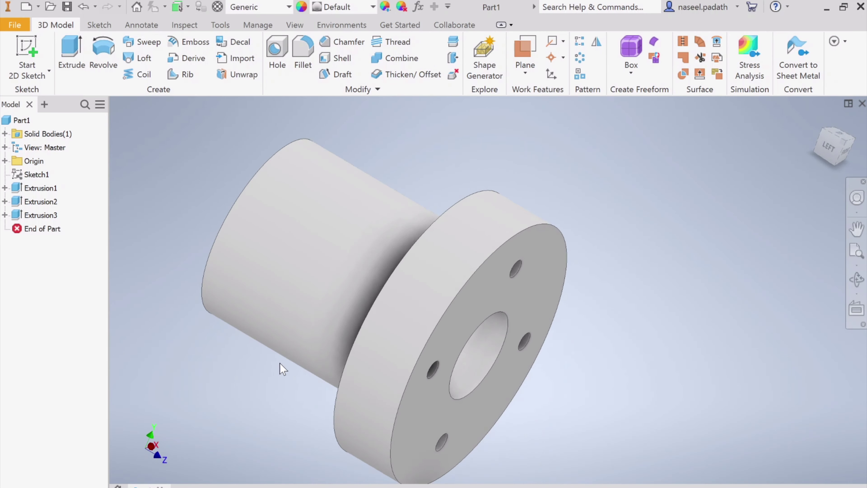
left_click(813, 119)
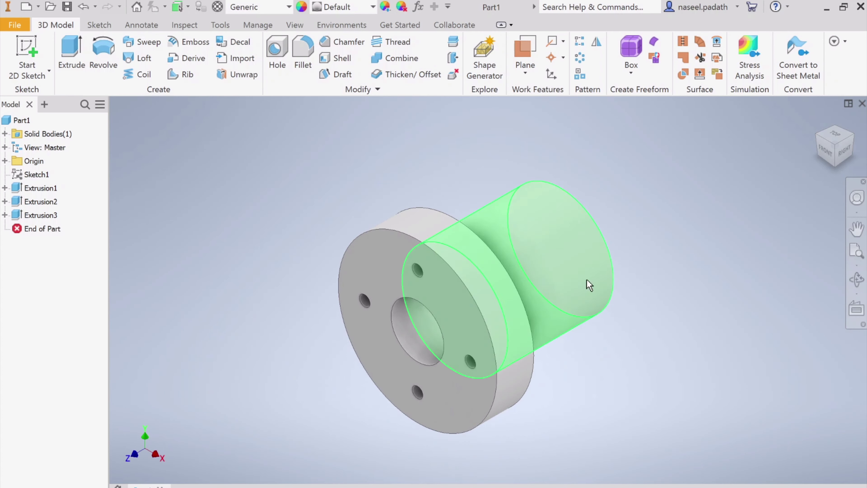
key("alt+Tab")
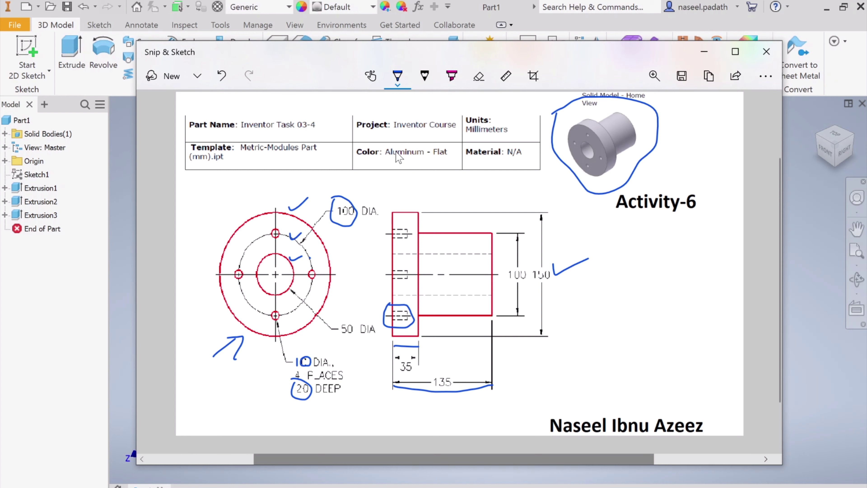
left_click_drag(396, 159, 440, 159)
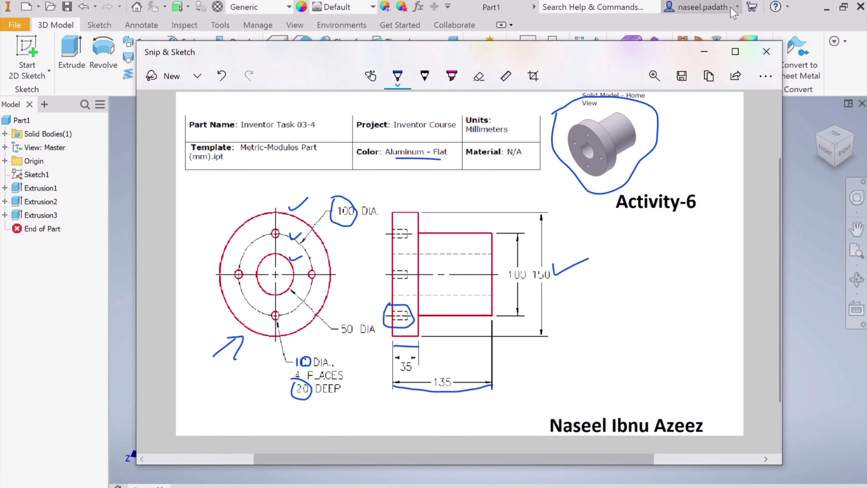
left_click(712, 51)
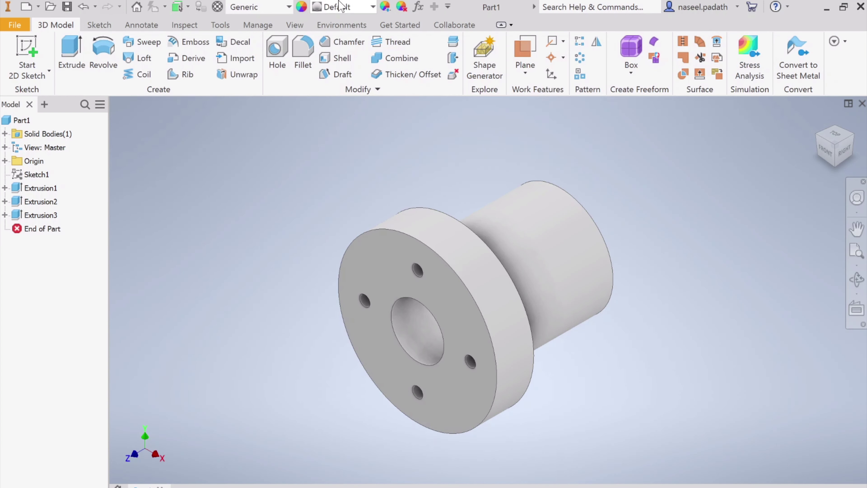
Step: Choose Aluminum - Flat from the Quick Access Toolbar appearance list for the part
left_click(373, 7)
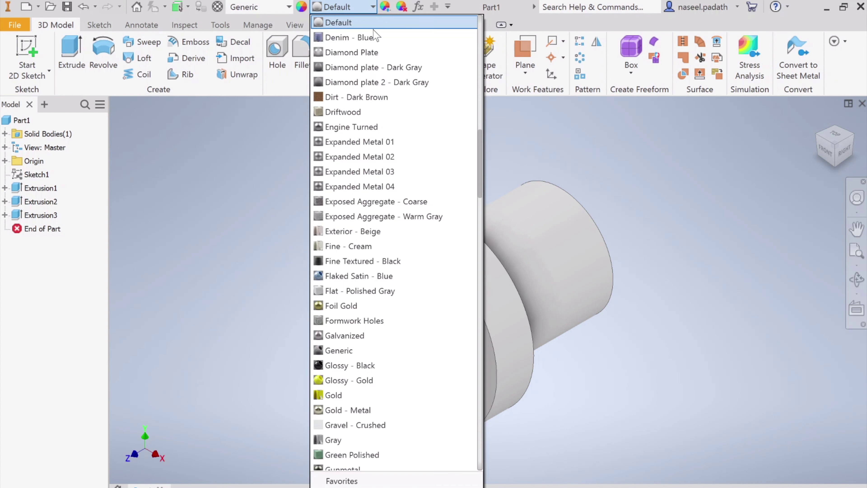
scroll(380, 148, "up", 10)
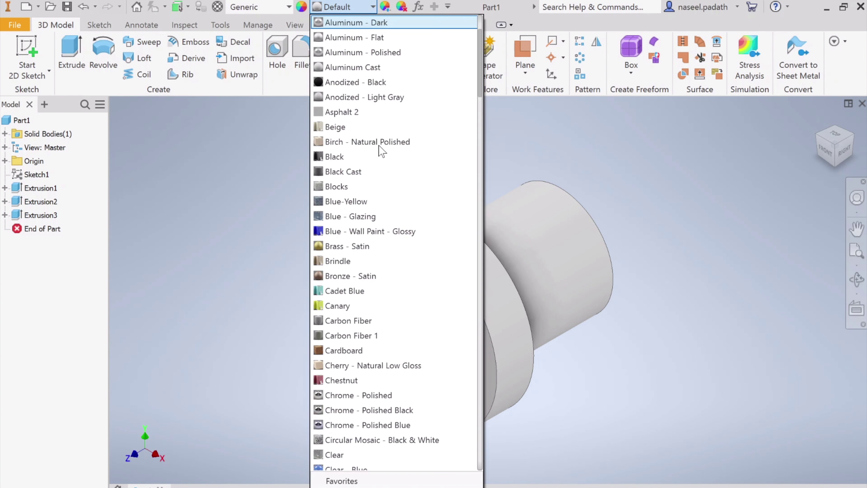
left_click(360, 38)
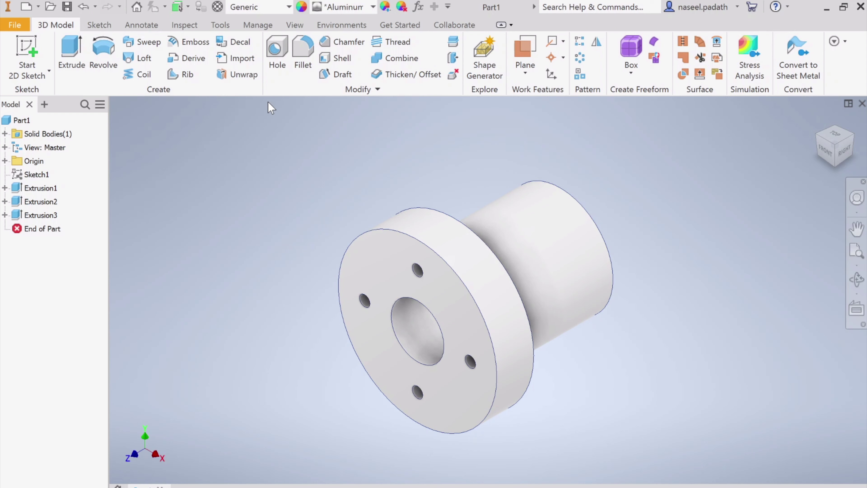
Step: Set the View tab's visual style to Shaded, then bring up Save As
left_click(294, 28)
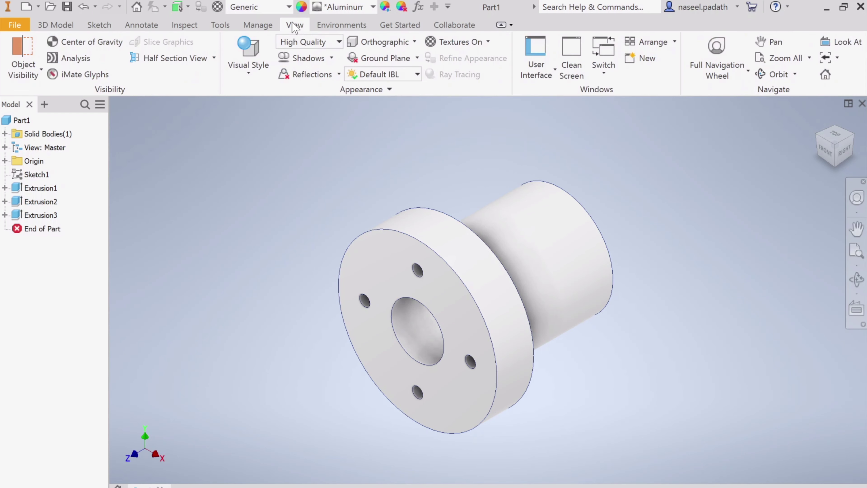
left_click(252, 73)
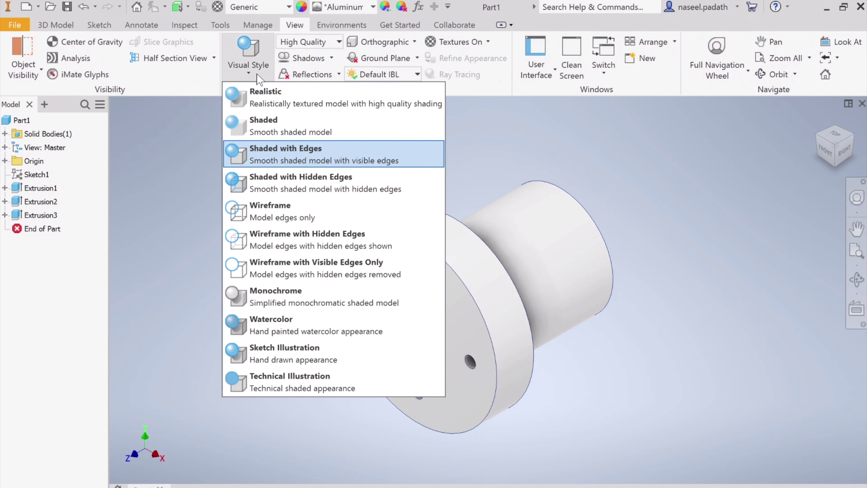
left_click(290, 129)
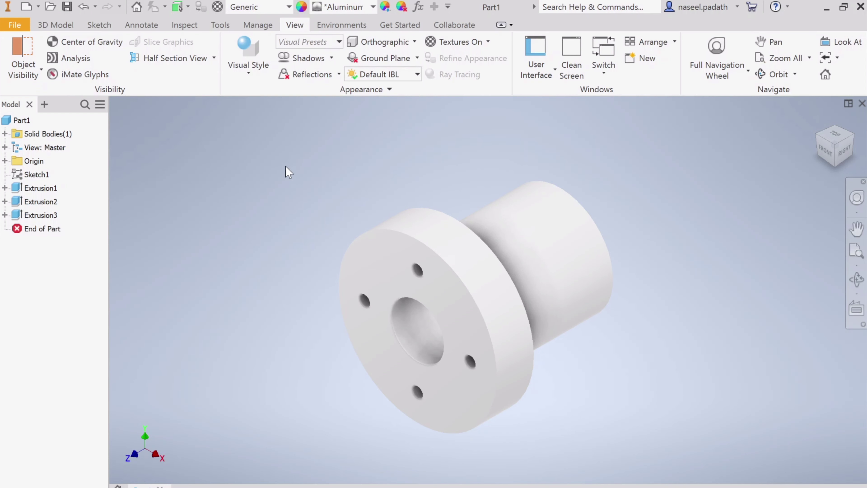
left_click(262, 67)
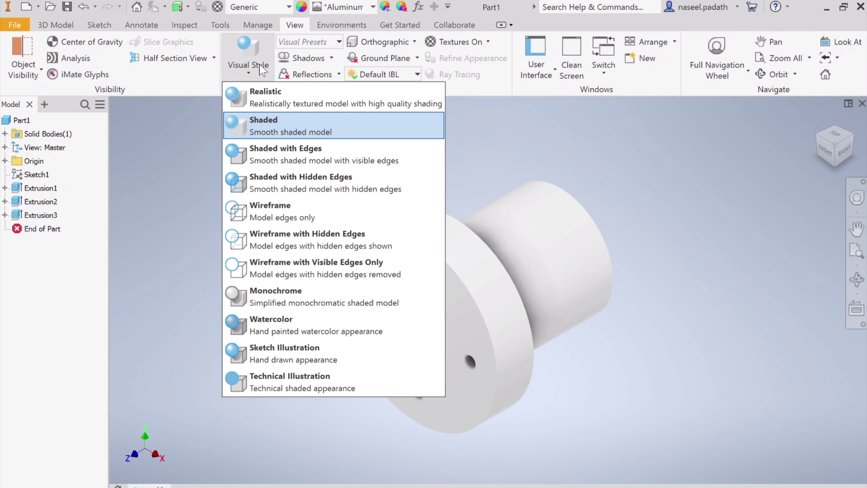
left_click(258, 129)
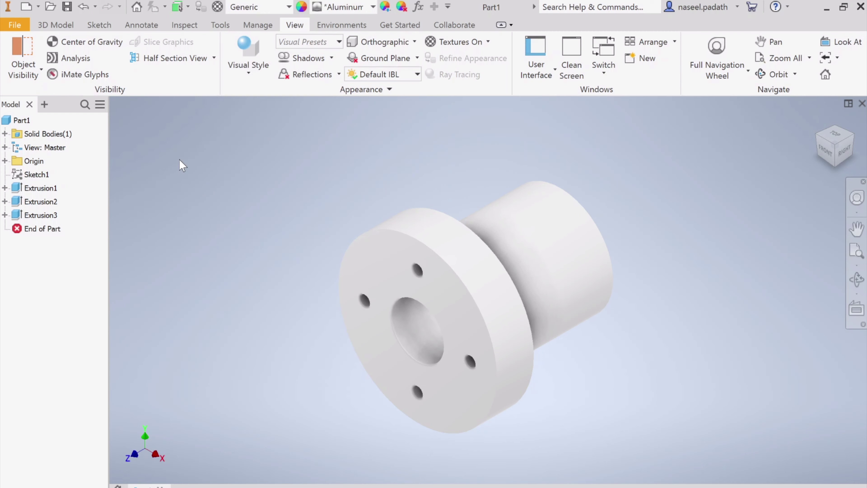
left_click(67, 6)
Step: Change the file name from Activity-5 to Activity-6 and save the .ipt part in Youtube
left_click(421, 253)
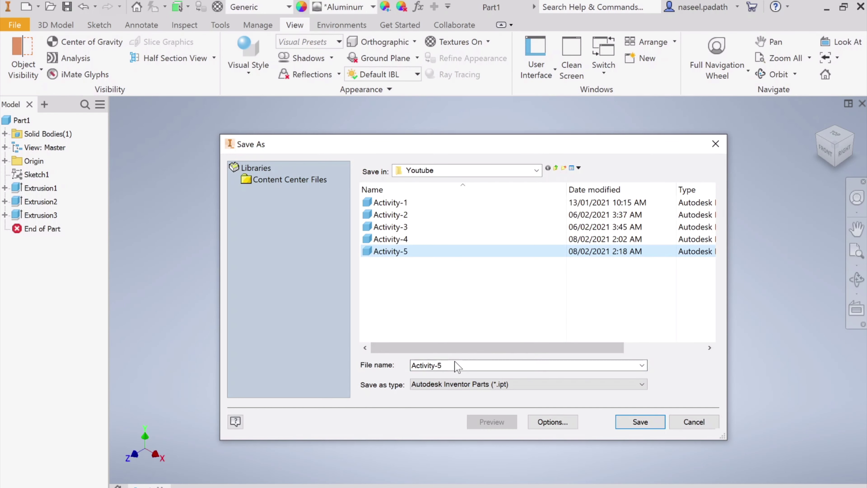
left_click(443, 365)
left_click(442, 365)
key("BackSpace")
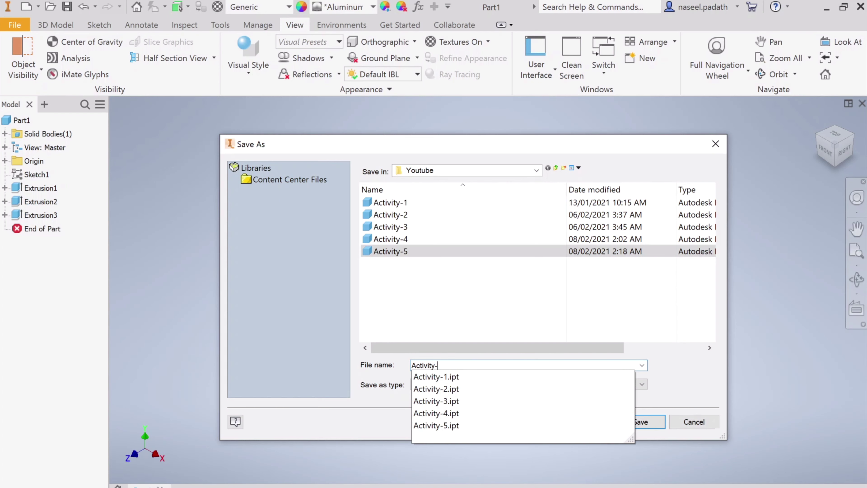
type("6")
key("Return")
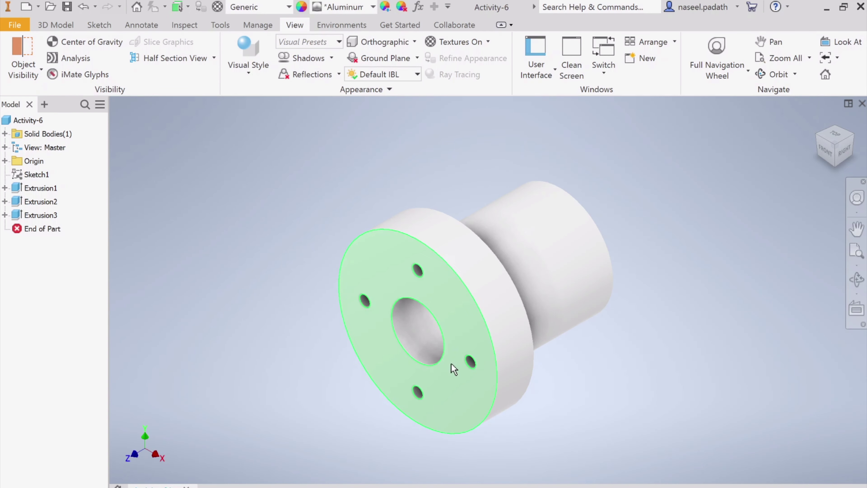
mouse_move(474, 391)
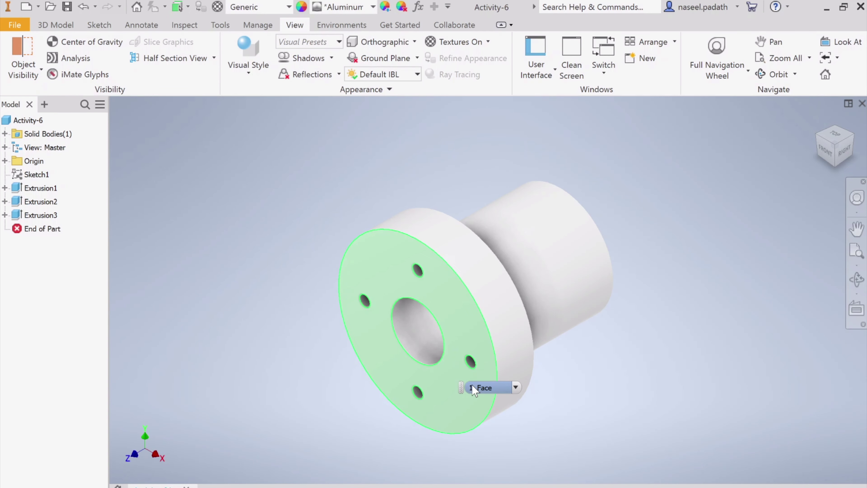